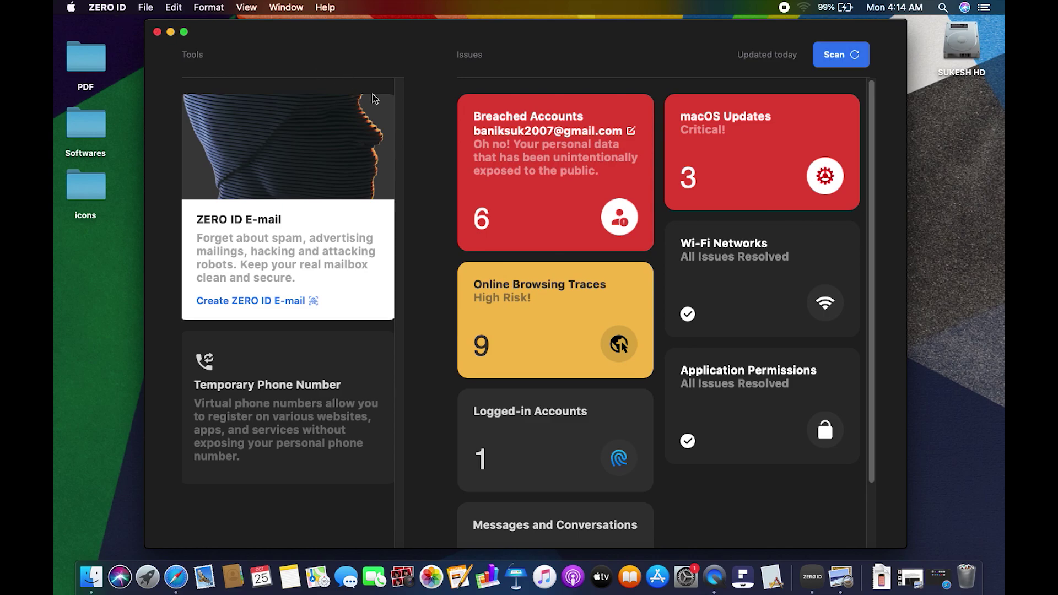
- Review the breached accounts details, then close them and return to the dashboard
click(539, 158)
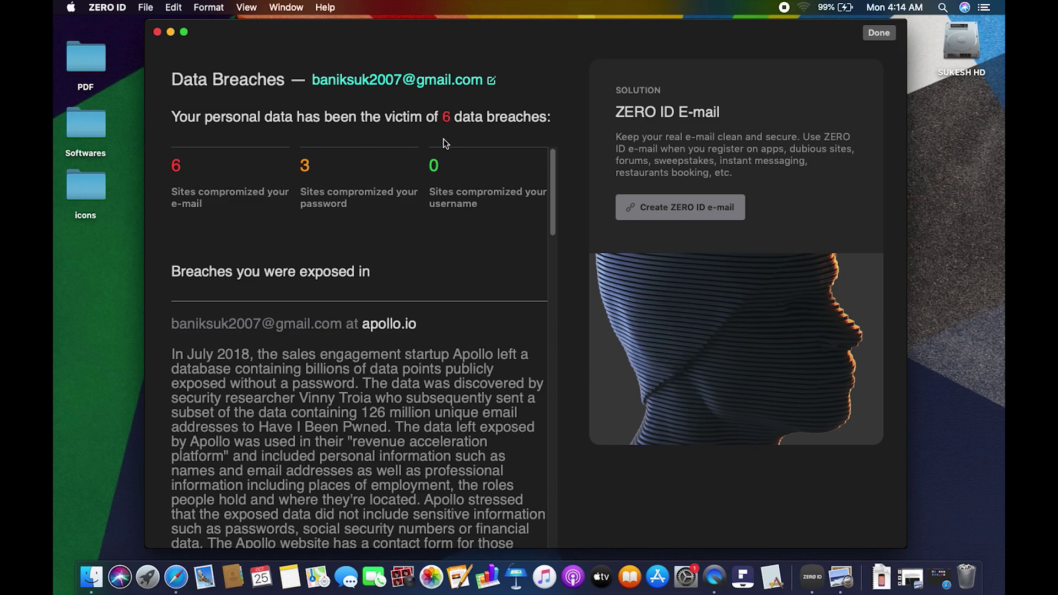
scroll(362, 350, down, 5)
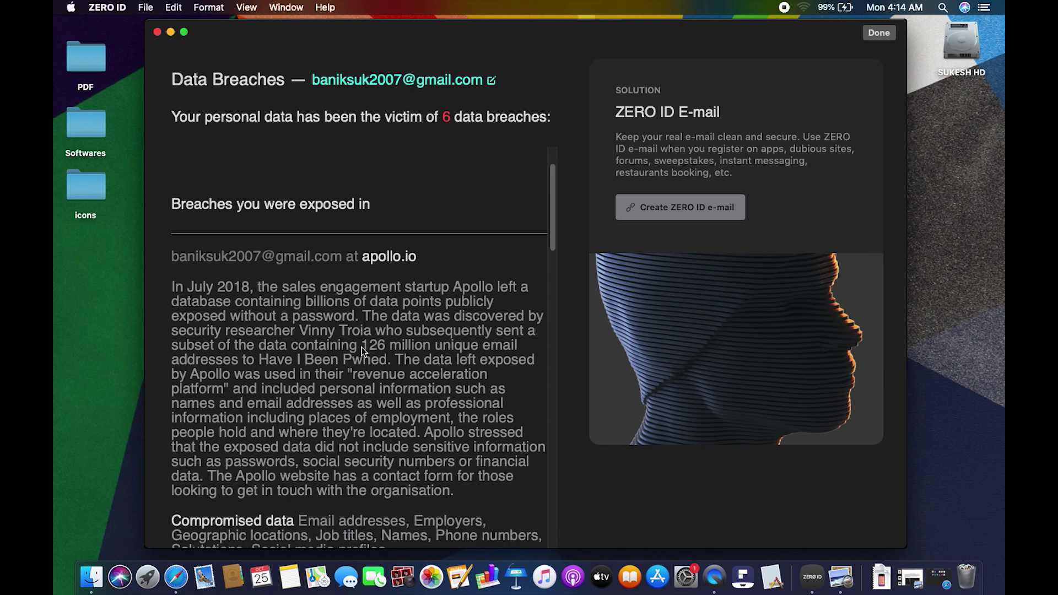
scroll(362, 350, down, 5)
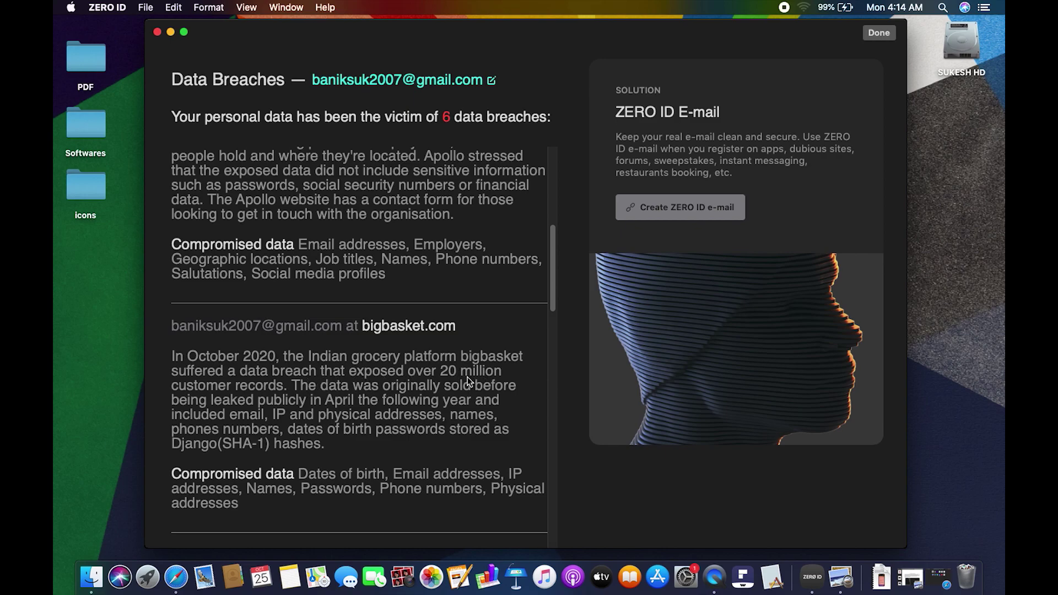
scroll(449, 367, down, 8)
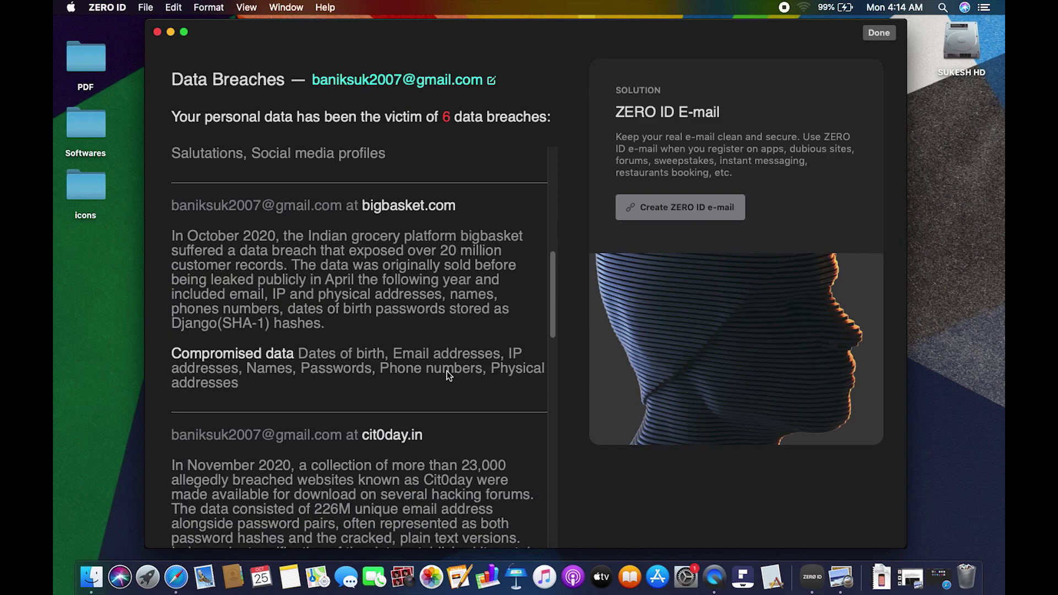
scroll(449, 375, down, 6)
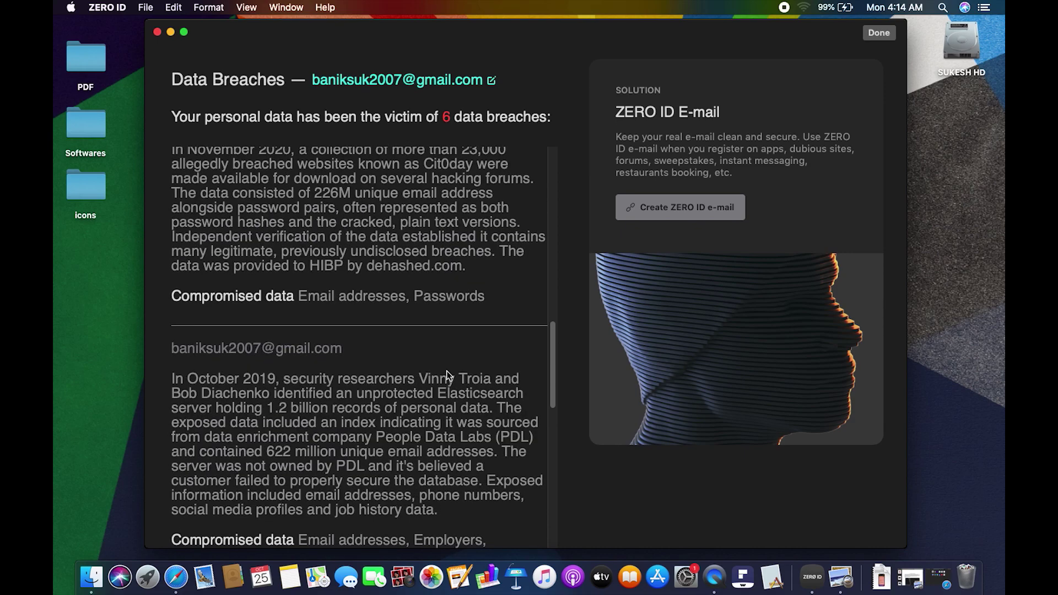
scroll(449, 375, down, 5)
scroll(449, 375, down, 7)
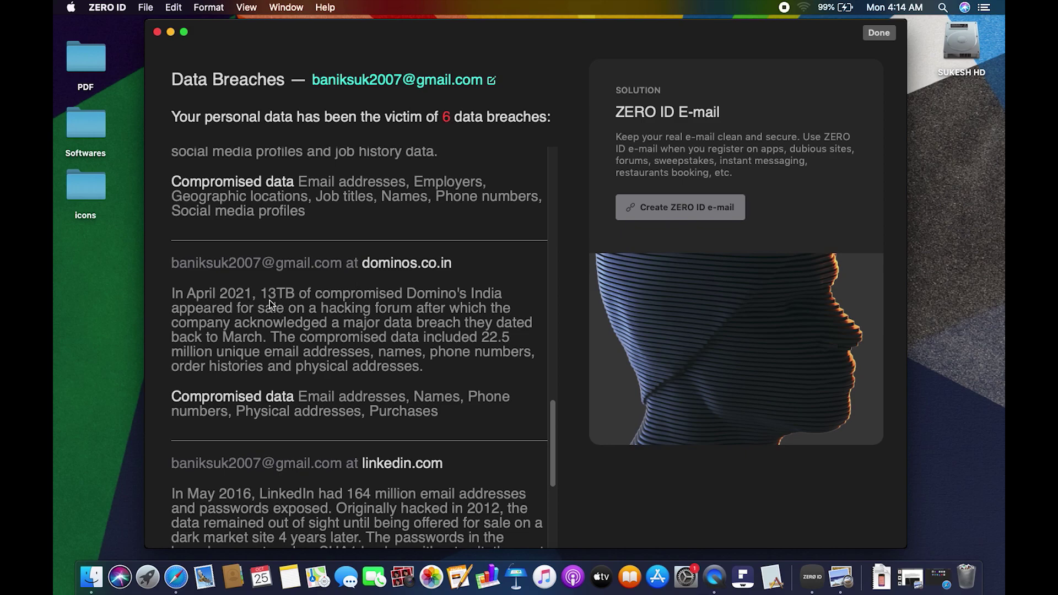
scroll(270, 303, down, 8)
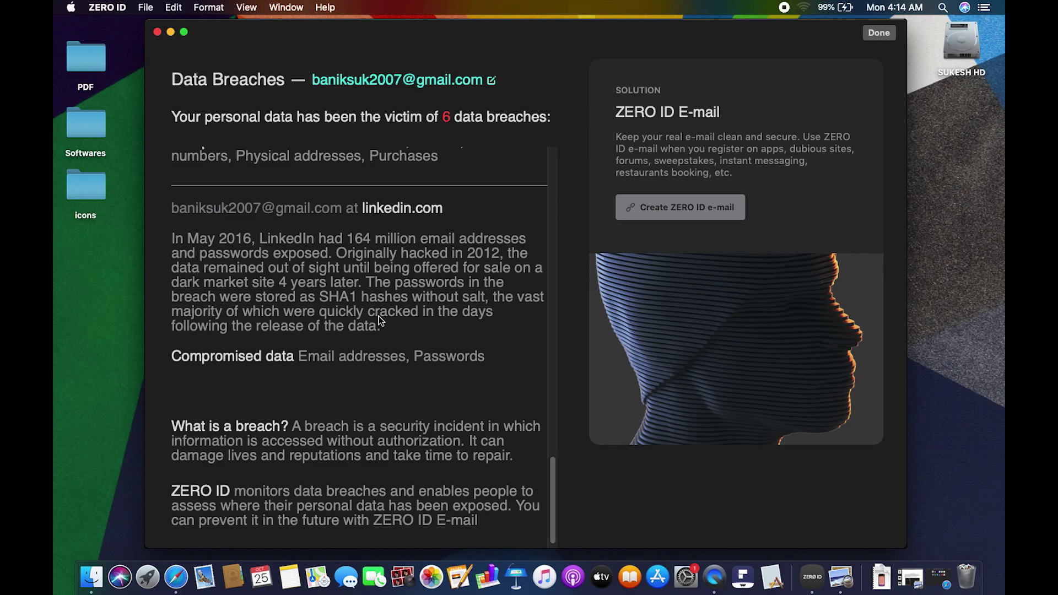
scroll(347, 319, up, 2)
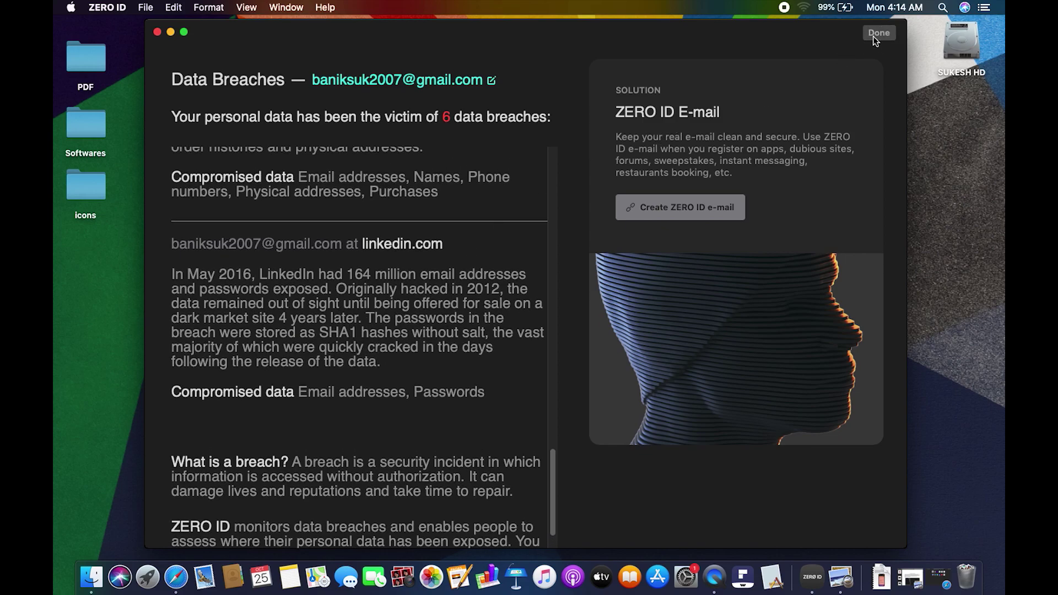
click(872, 37)
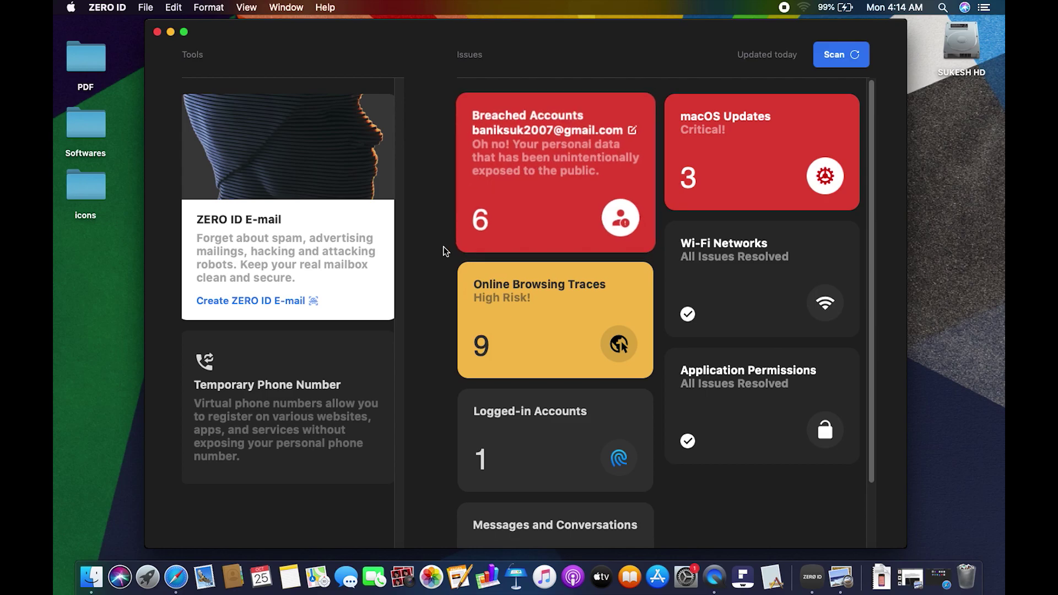
- Search Safari for 'free collage maker' and open the Adobe Spark result
click(177, 579)
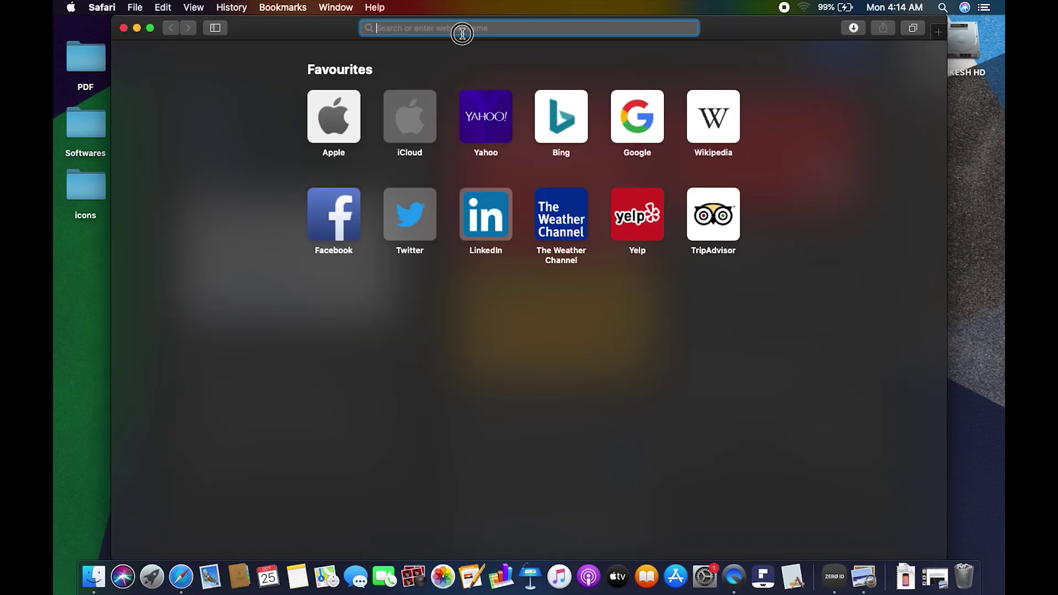
text(free col)
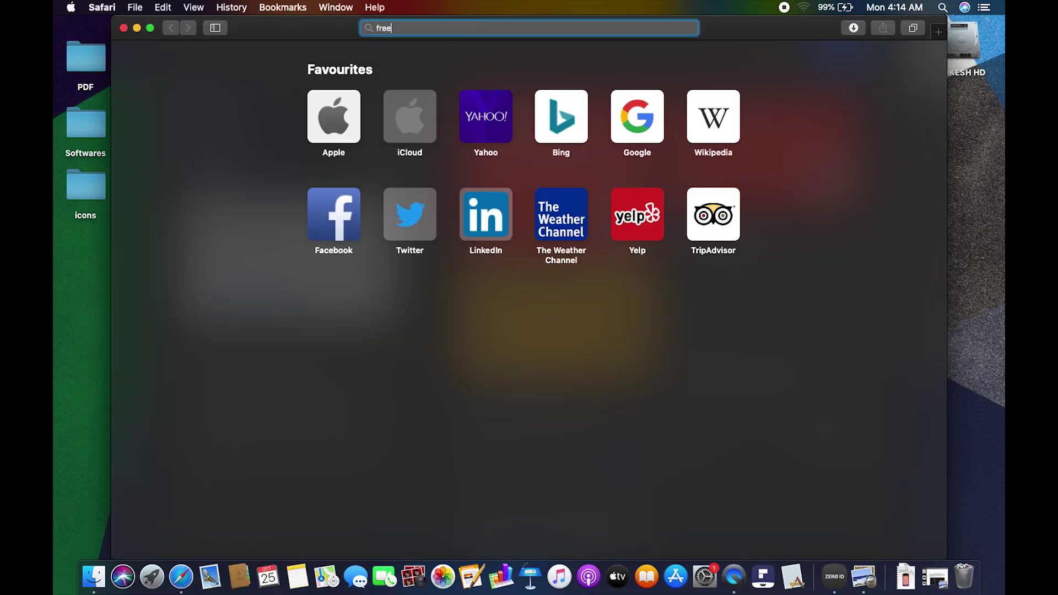
text(lage maker)
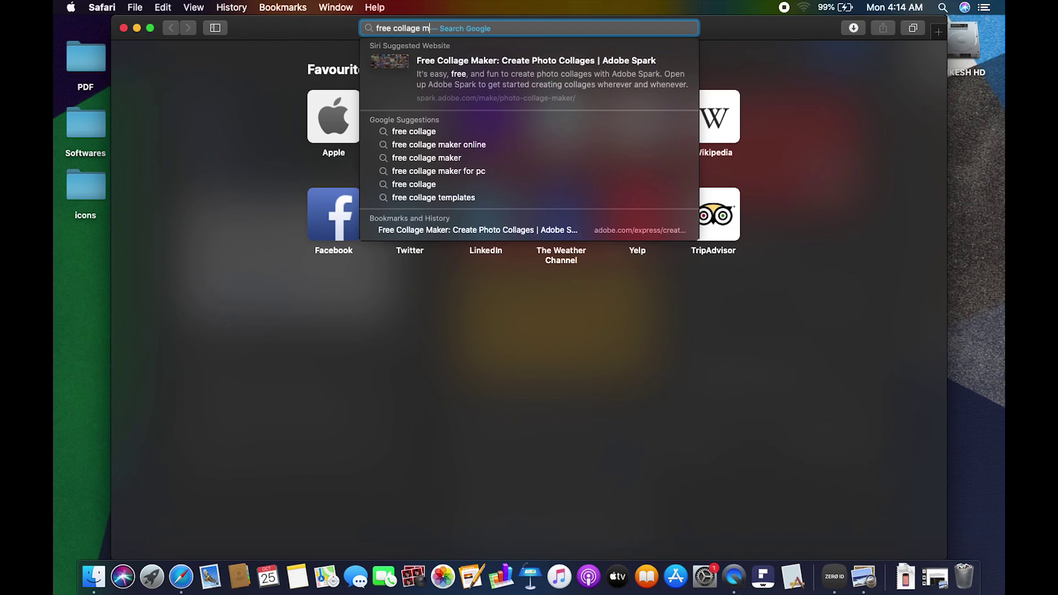
key(Return)
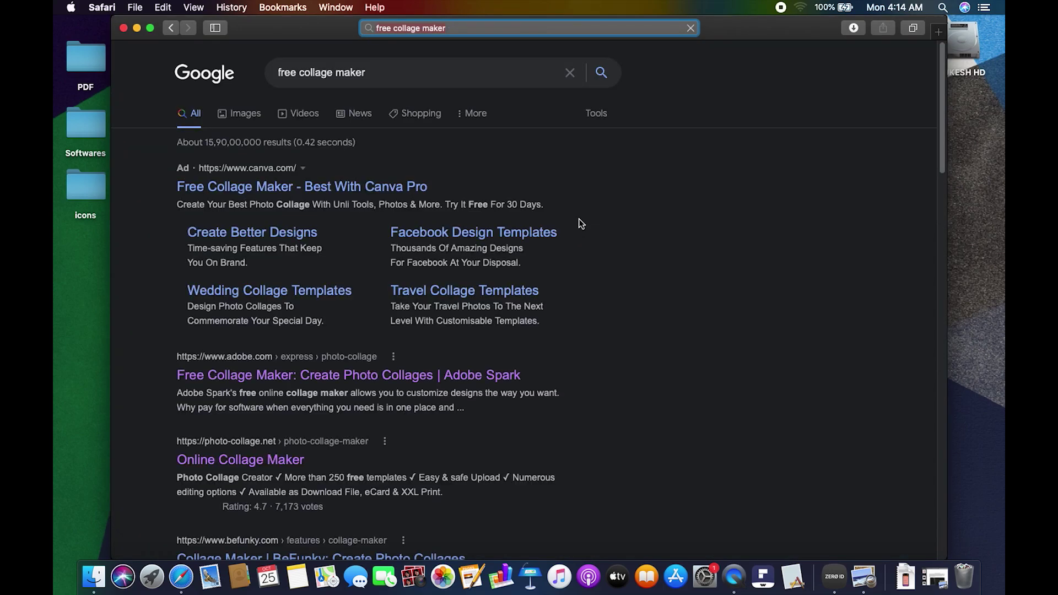
scroll(580, 223, down, 3)
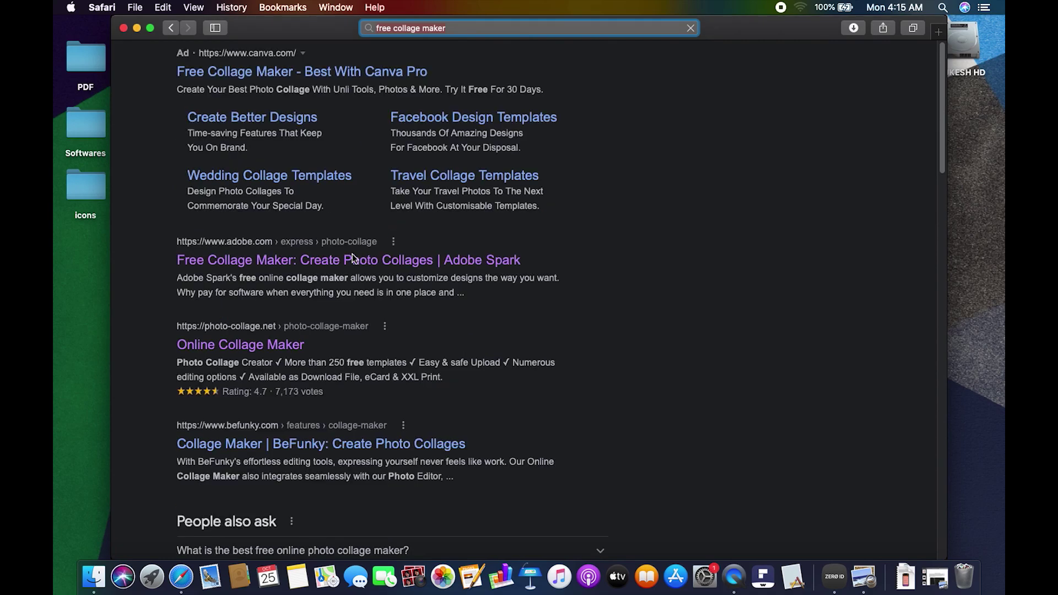
click(294, 260)
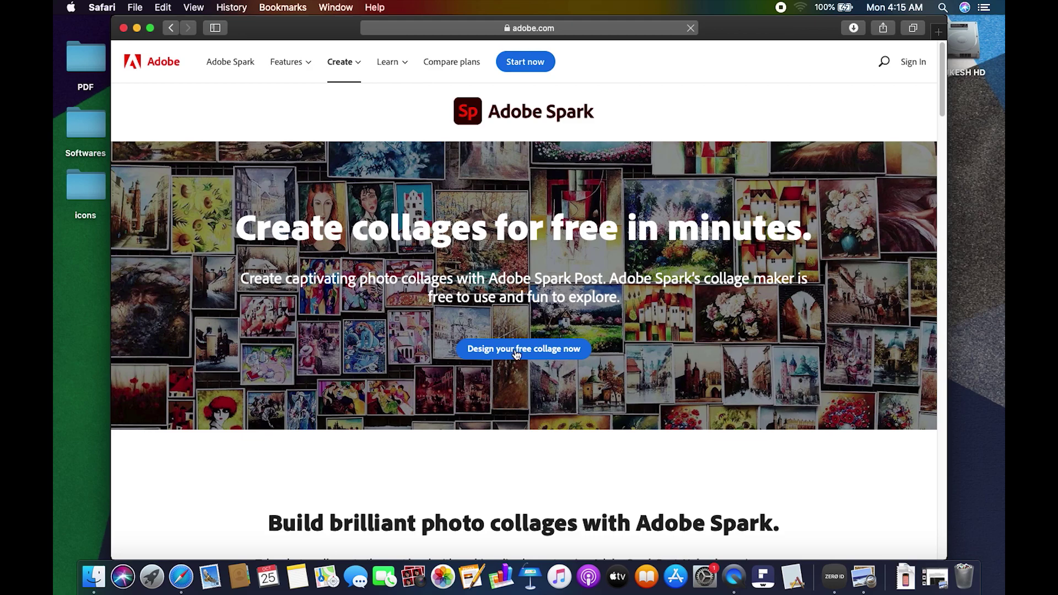
- Start a free Adobe Spark collage, choose email sign-up, and switch back to ZERO ID
click(516, 350)
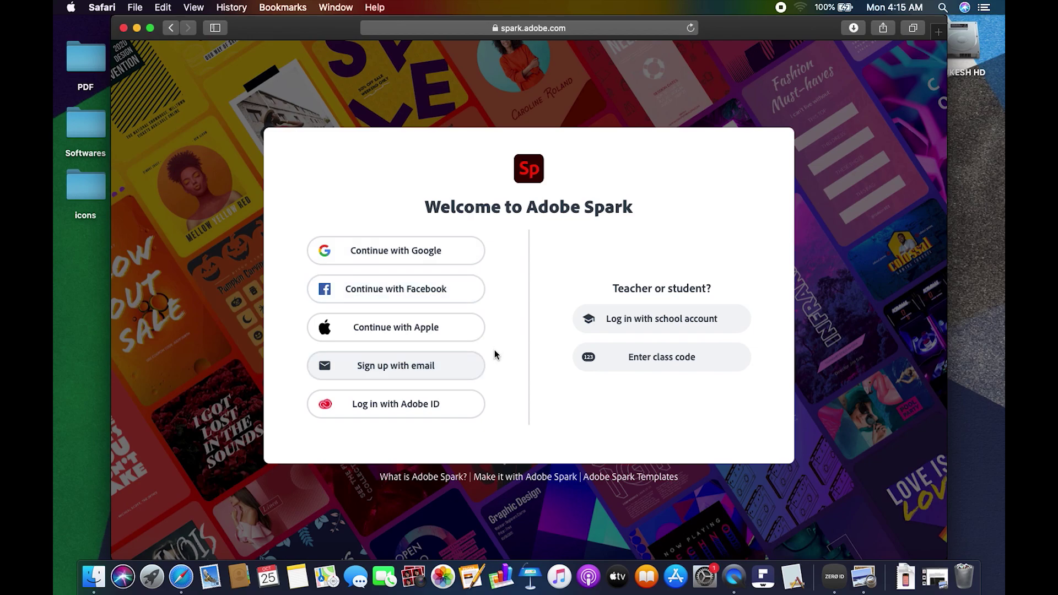
click(399, 366)
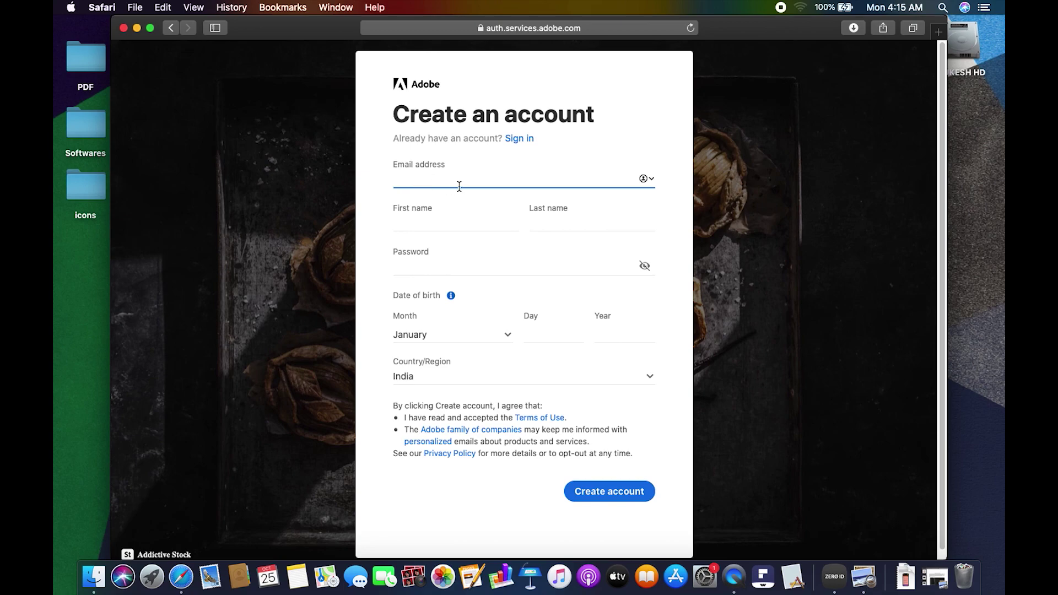
click(834, 577)
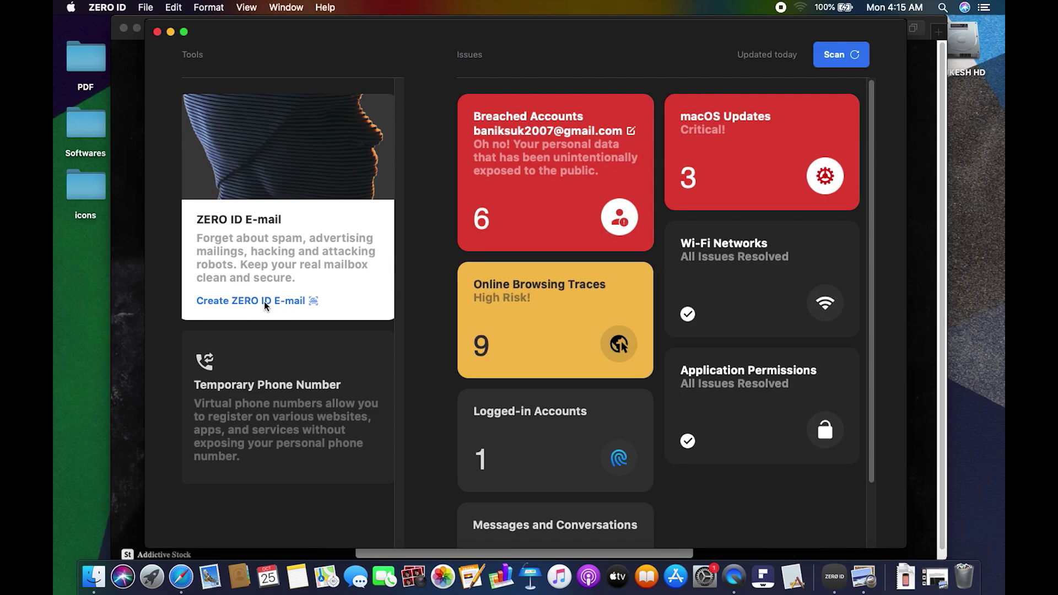
- Create a randomized ZERO ID disposable e-mail address and copy it
click(262, 302)
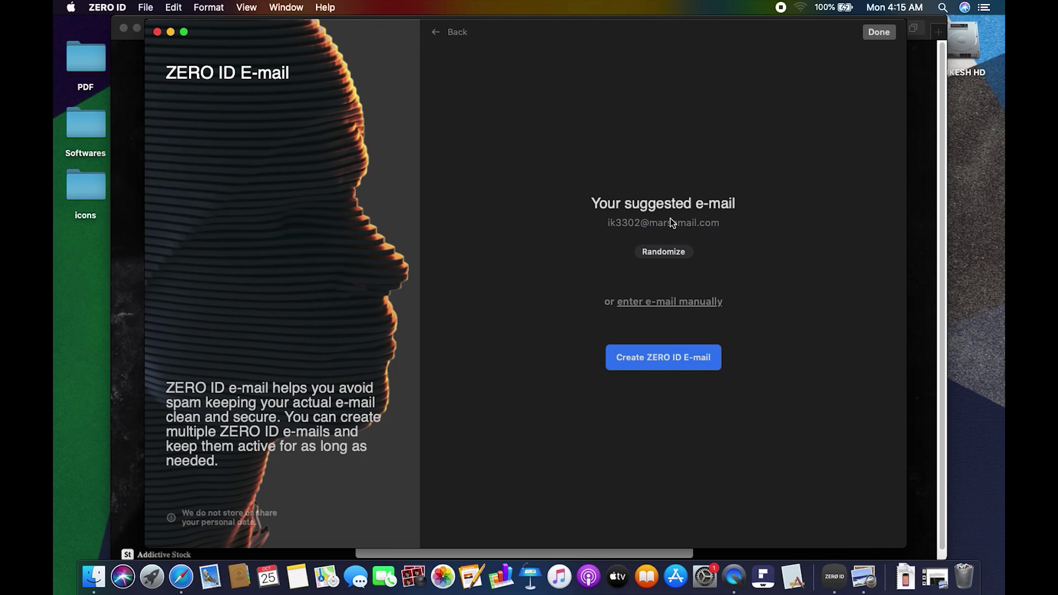
click(664, 253)
click(664, 252)
click(664, 252)
click(683, 361)
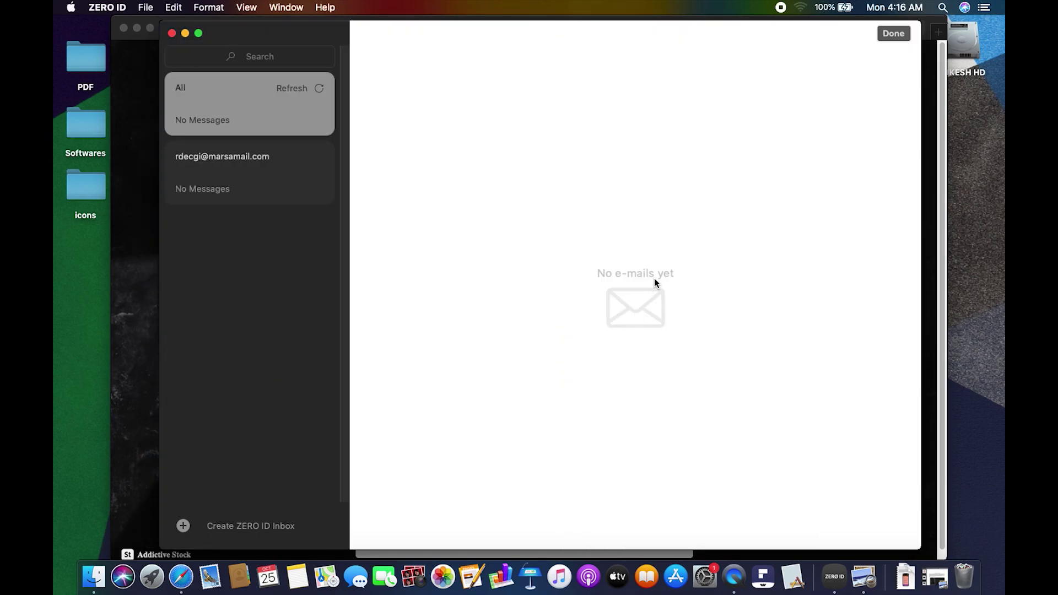
mouse_move(280, 163)
click(286, 160)
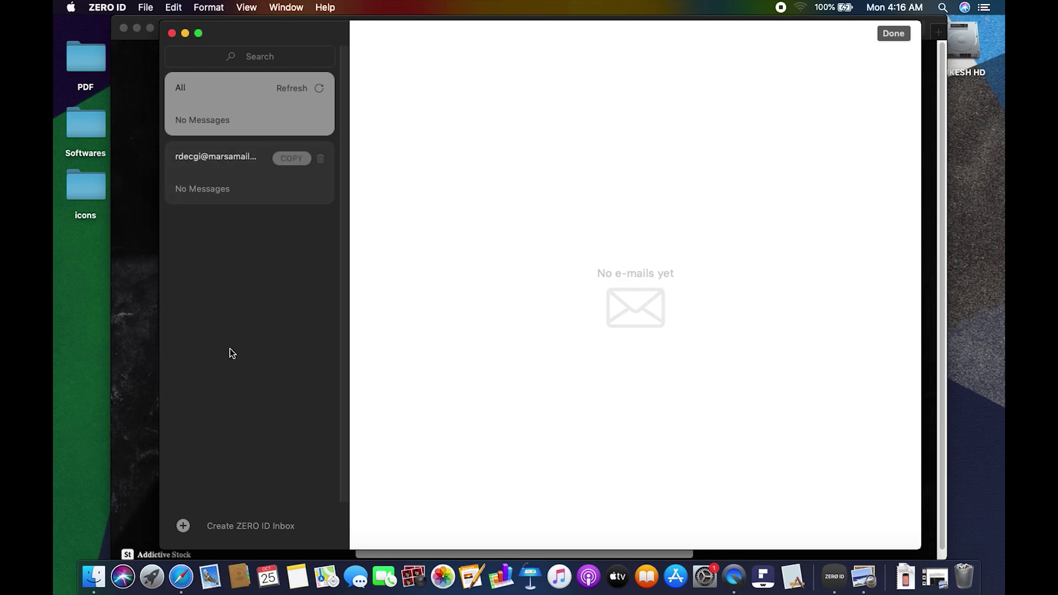
- Paste the disposable inbox address into the Adobe sign-up Email field
click(173, 571)
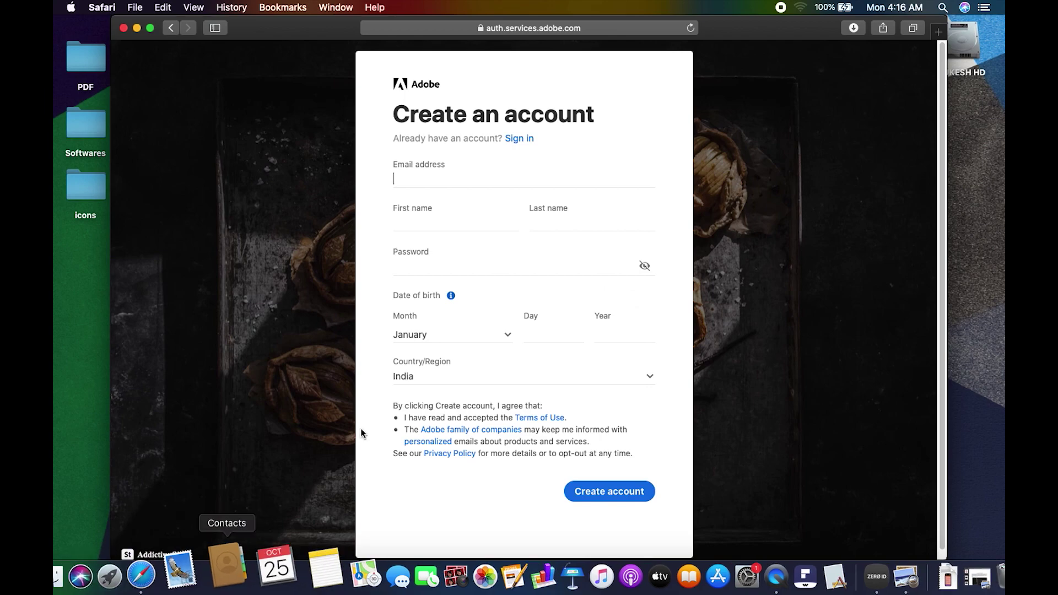
click(414, 179)
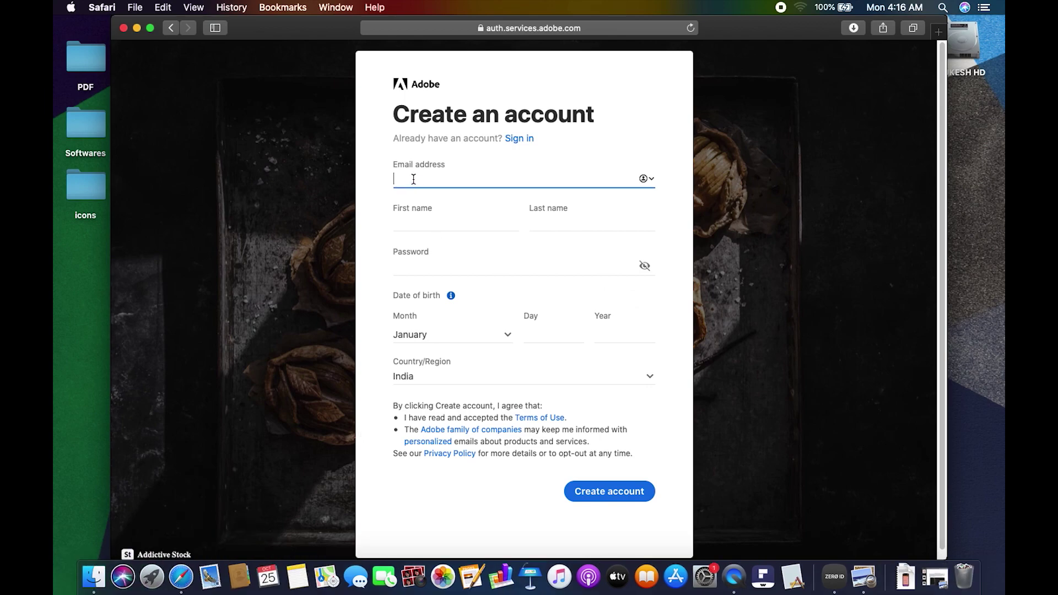
right_click(413, 180)
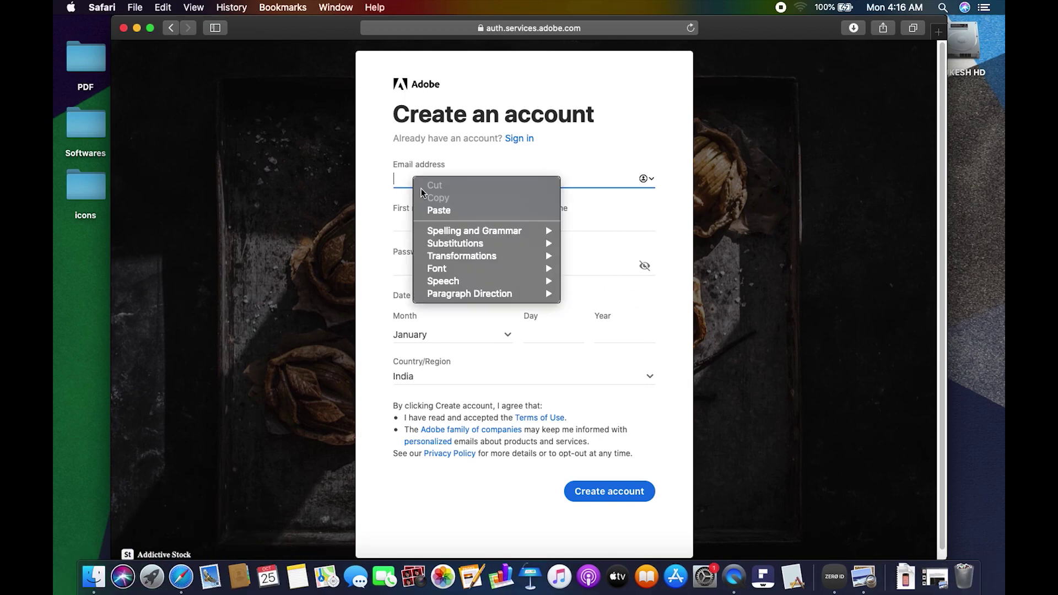
click(431, 208)
- Fill in the first name, last name and account password on the sign-up form
click(423, 220)
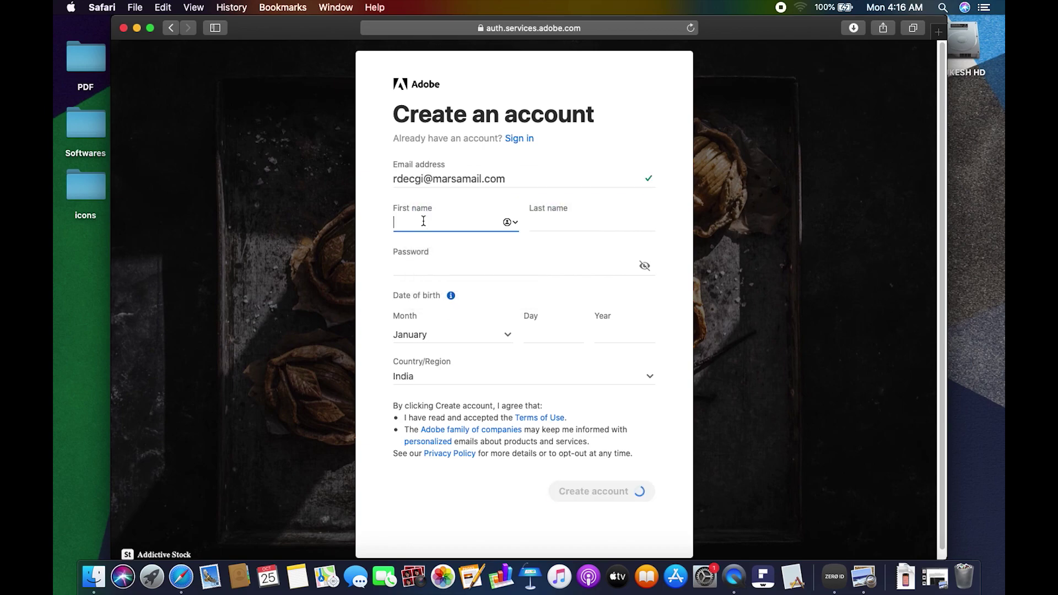
text(Random)
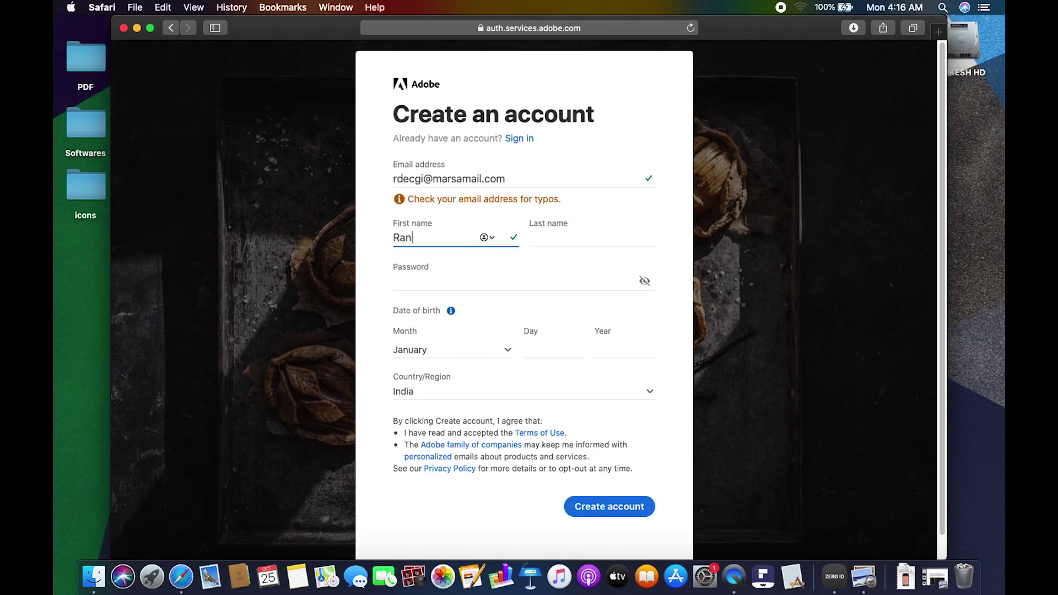
click(546, 233)
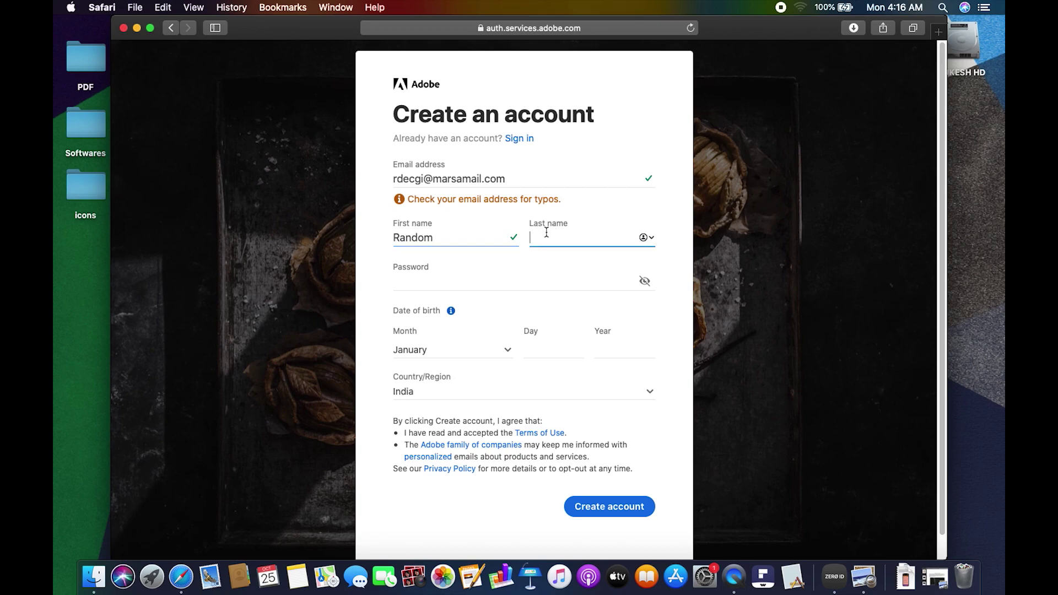
text(Guy)
click(471, 279)
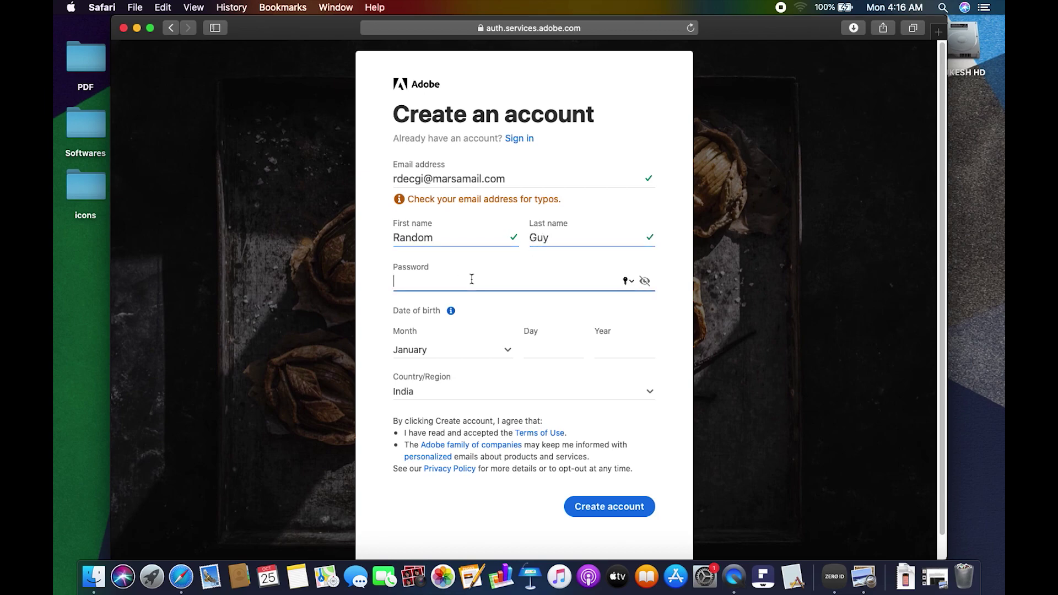
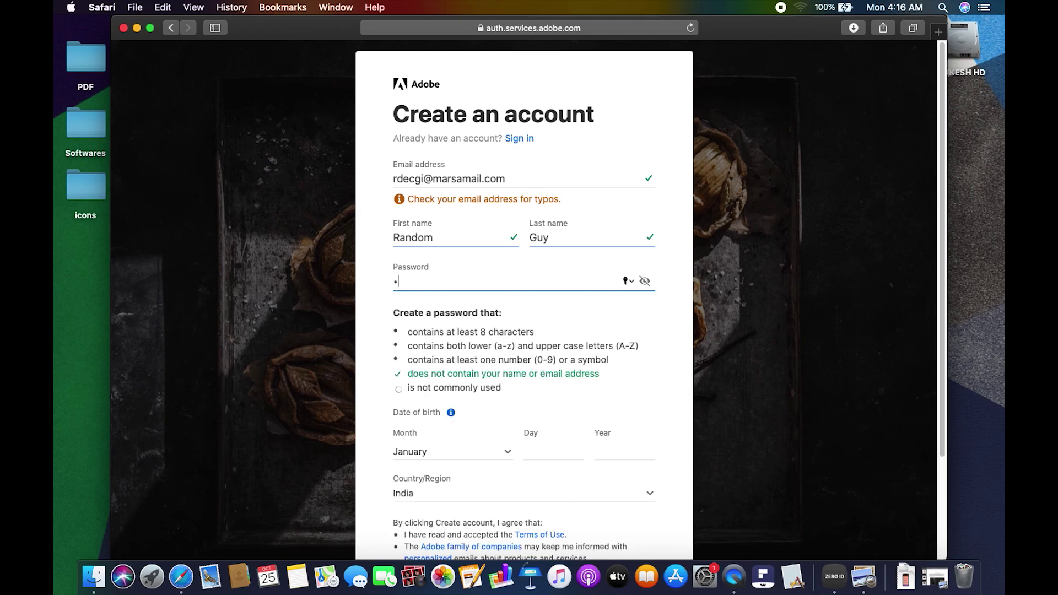
click(544, 324)
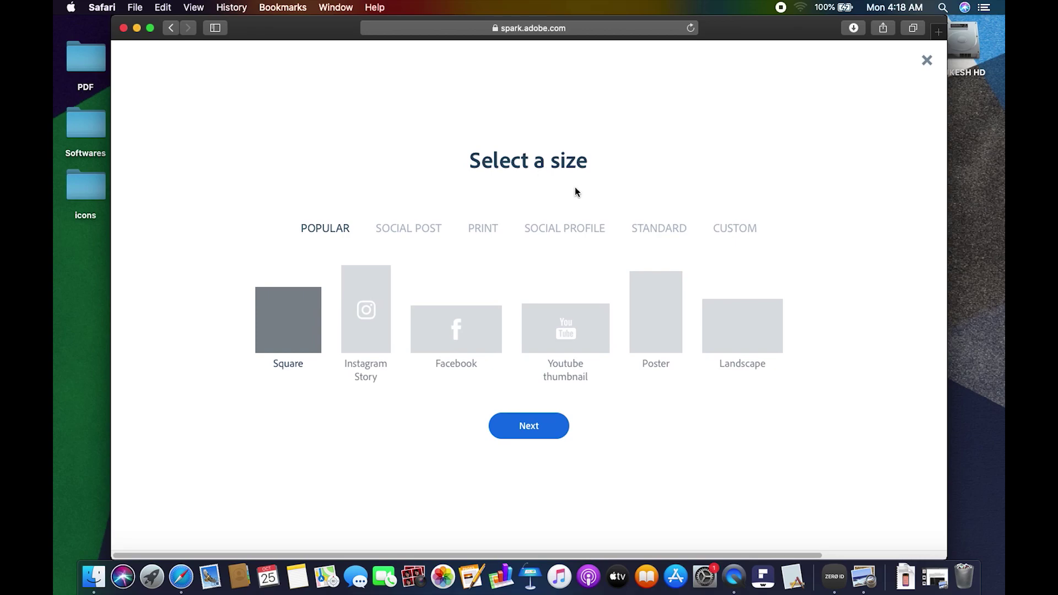
- Open Adobe's welcome email in the ZERO ID inbox and follow its verification link
click(839, 576)
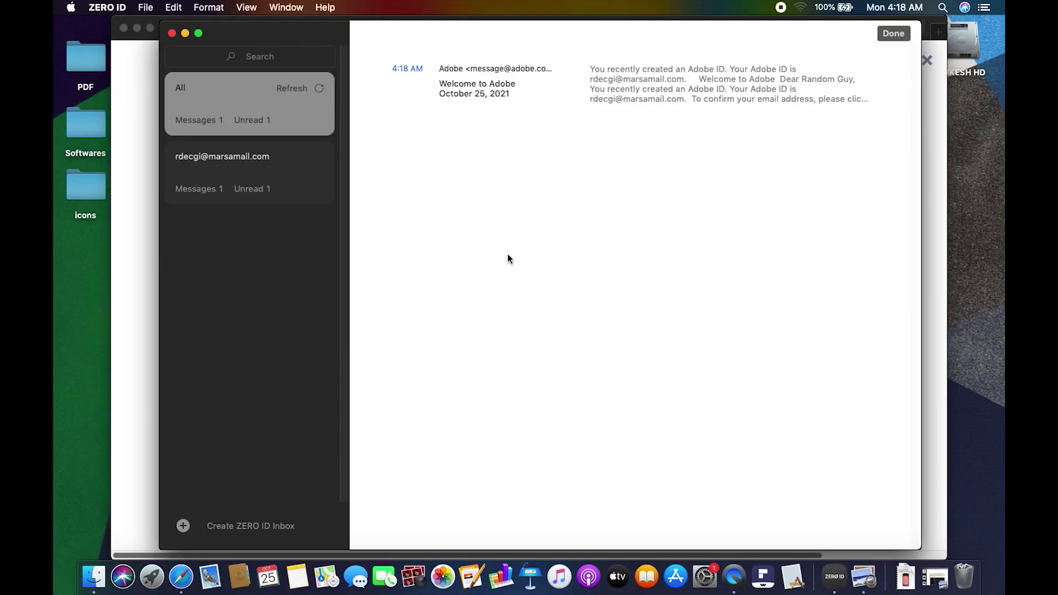
click(614, 87)
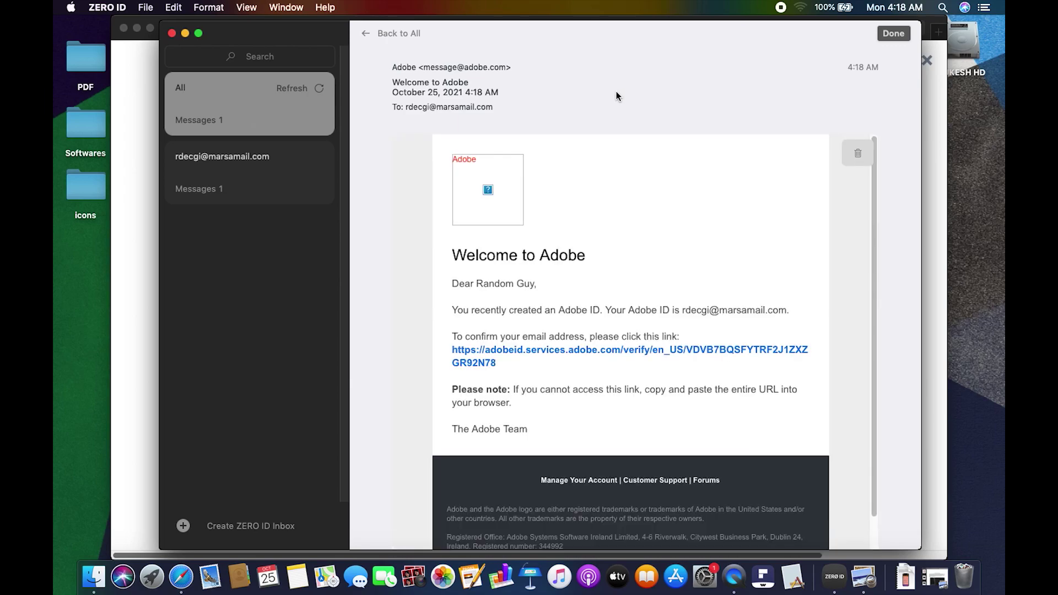
scroll(663, 299, down, 2)
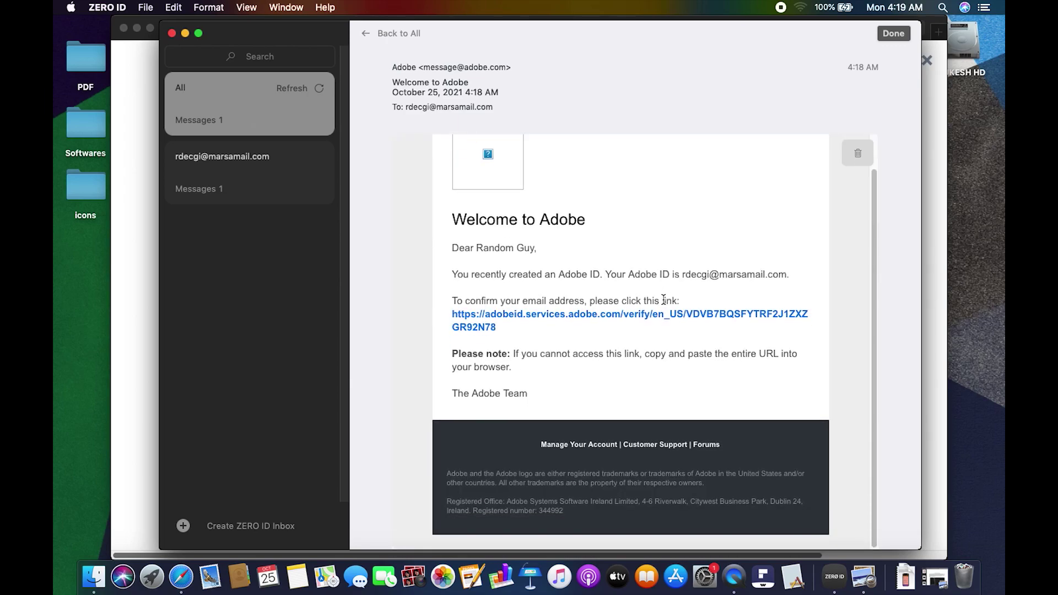
click(578, 319)
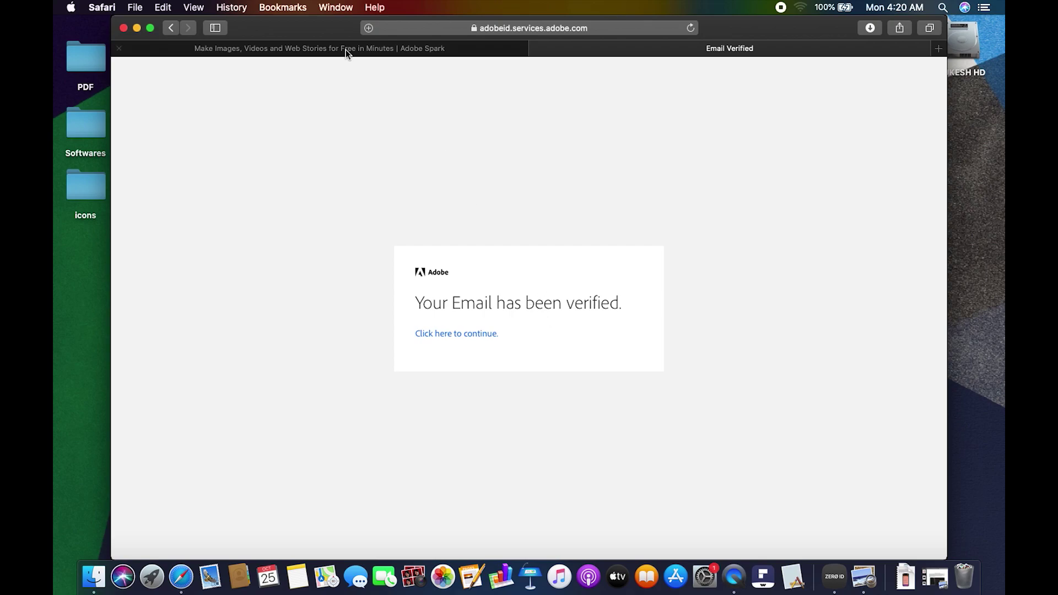
key(super+m)
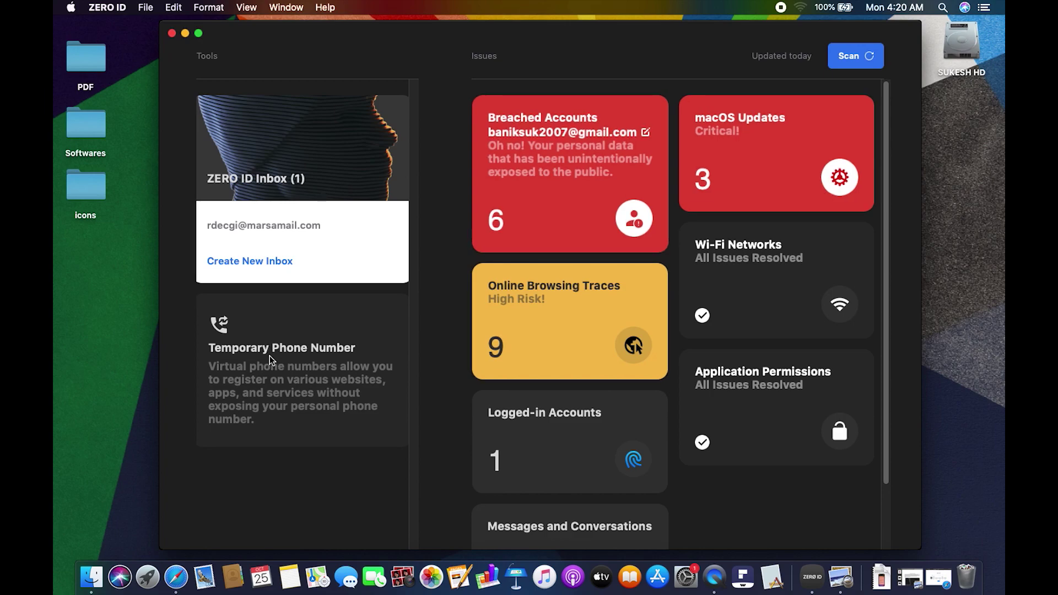
- Set the temporary phone number country to Nigeria and request a Snapchat number
click(270, 356)
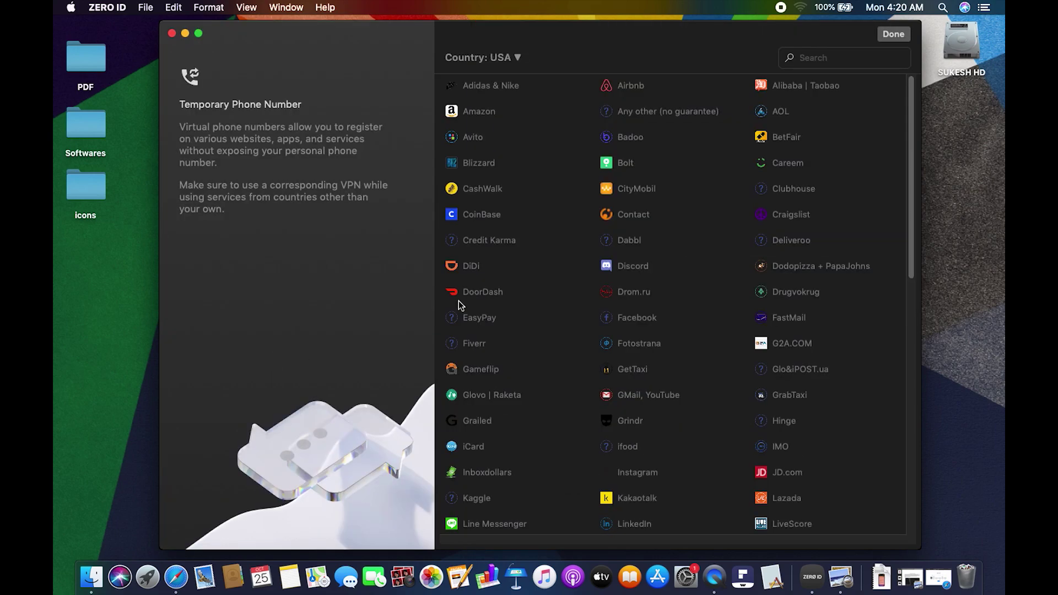
click(517, 59)
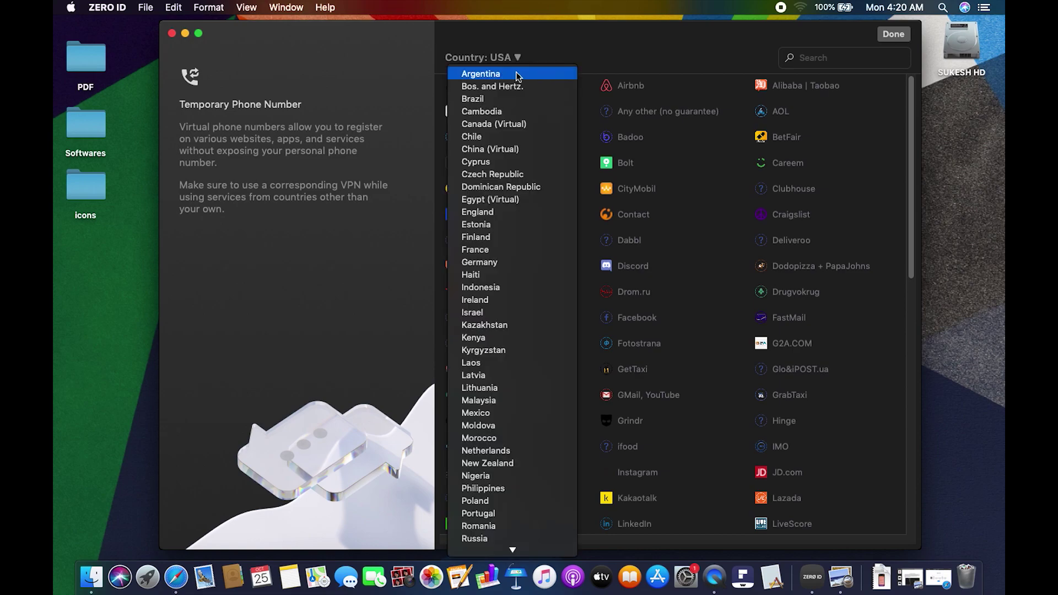
scroll(508, 412, down, 3)
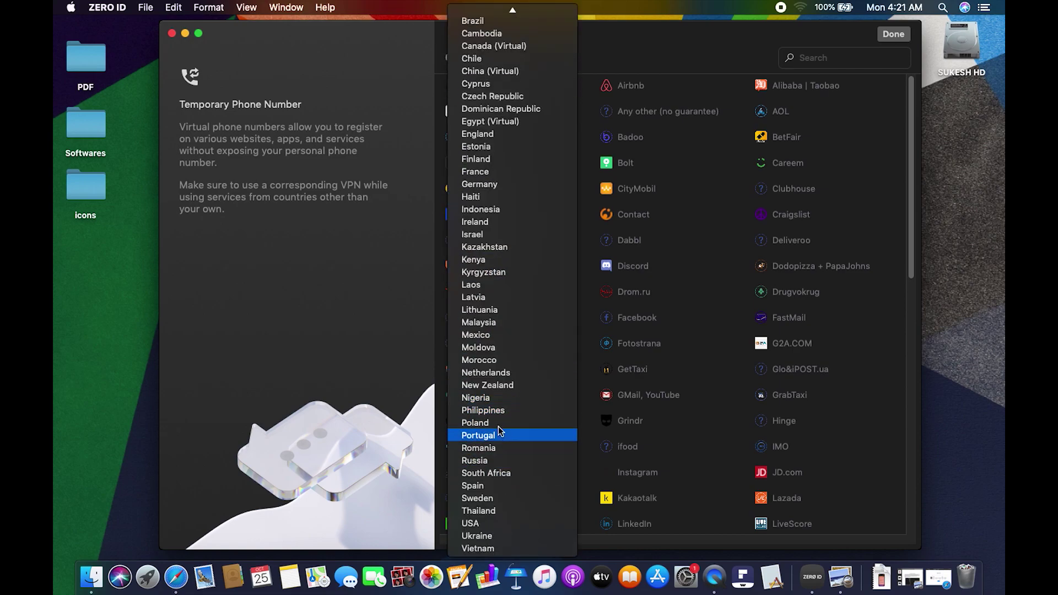
click(498, 398)
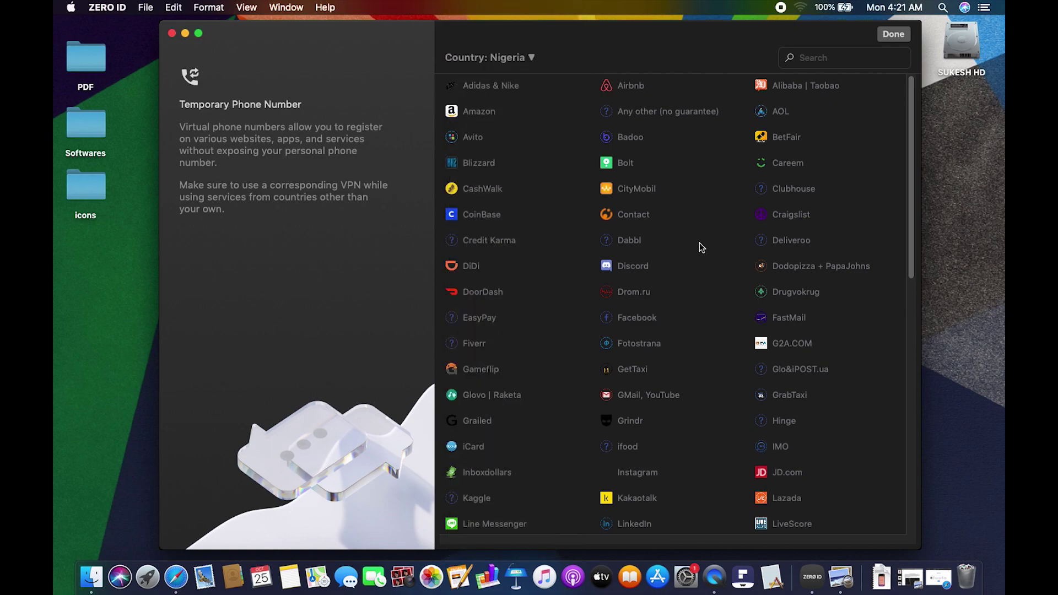
scroll(702, 247, down, 3)
scroll(702, 247, down, 10)
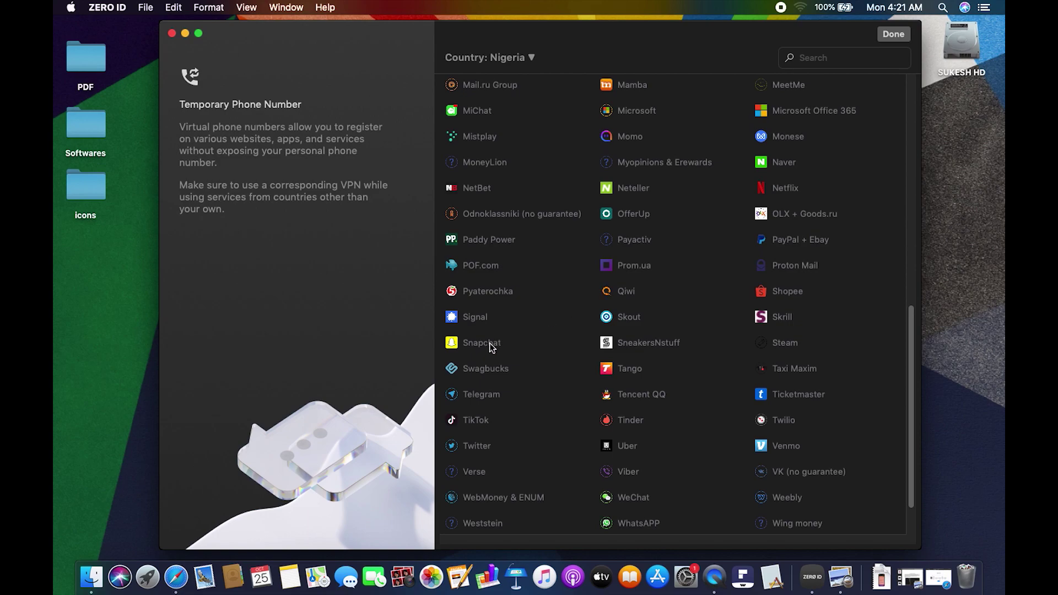
click(489, 343)
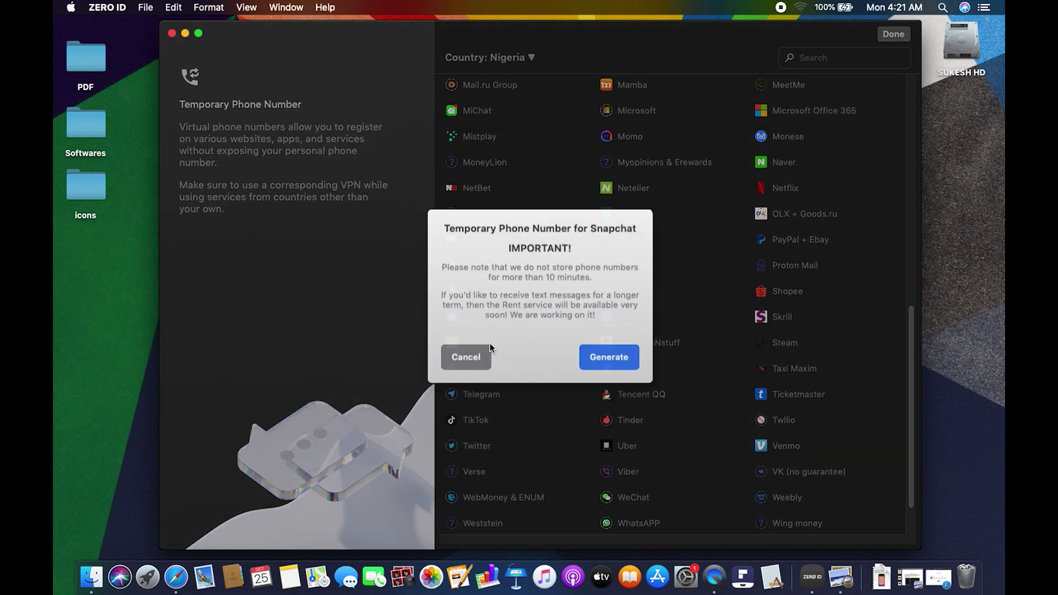
- Generate the Nigerian Snapchat number, then close its sheet back to the dashboard
click(609, 346)
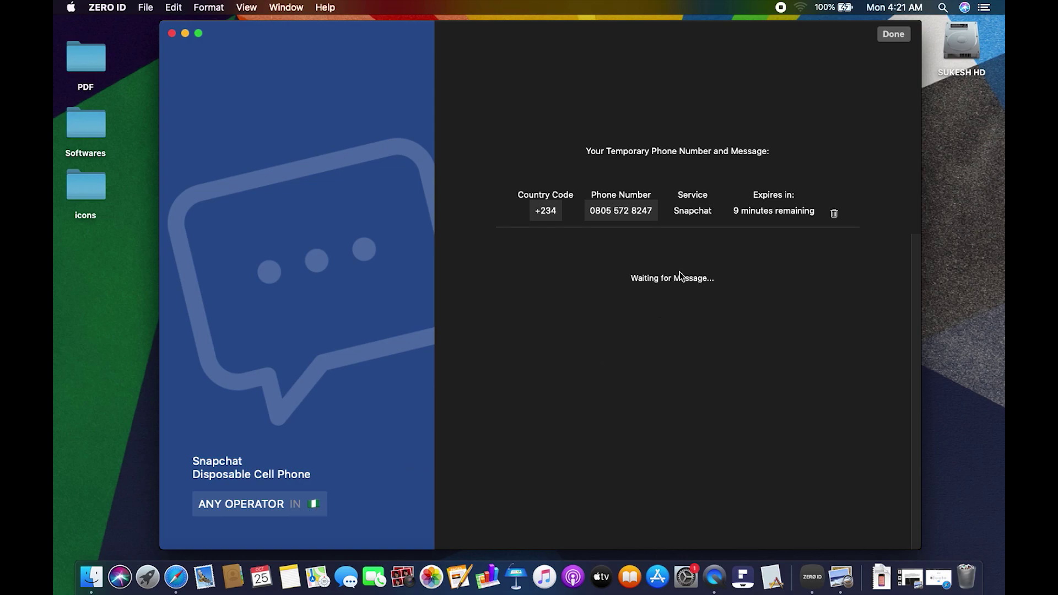
key(Escape)
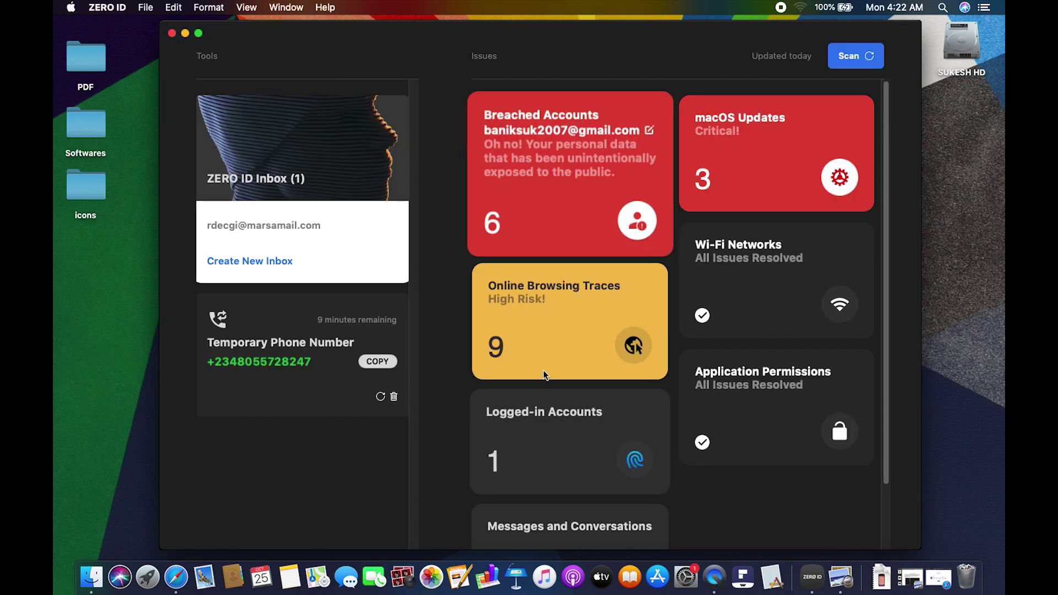
scroll(607, 478, down, 3)
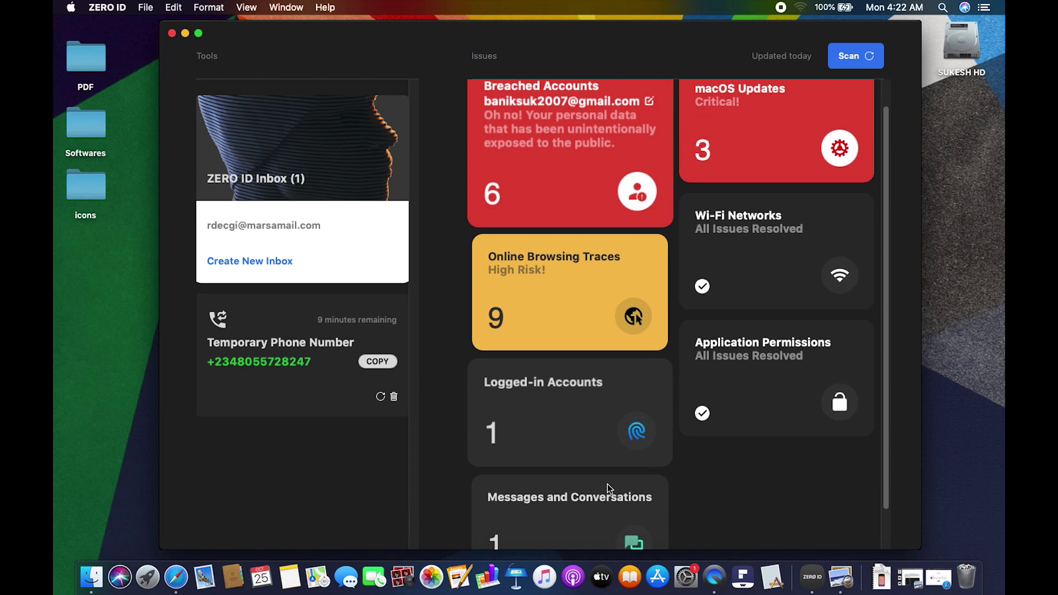
scroll(701, 288, up, 2)
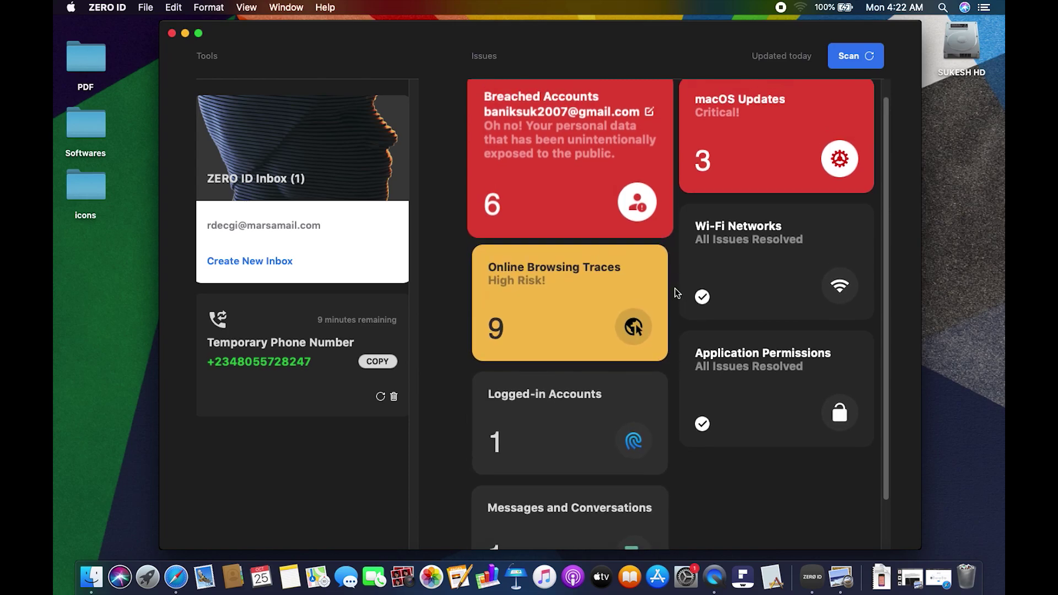
click(761, 257)
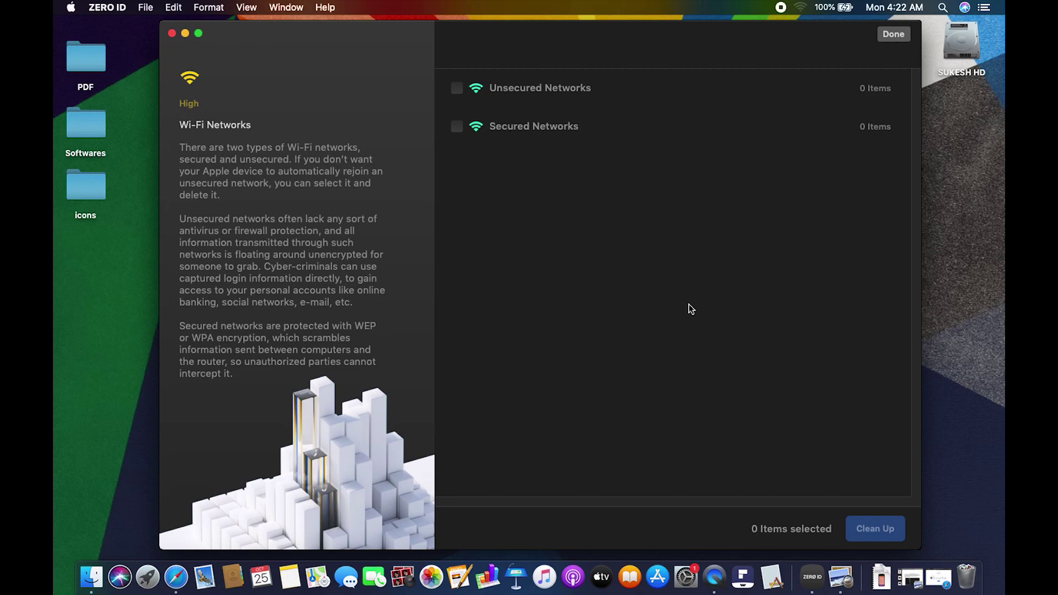
key(Escape)
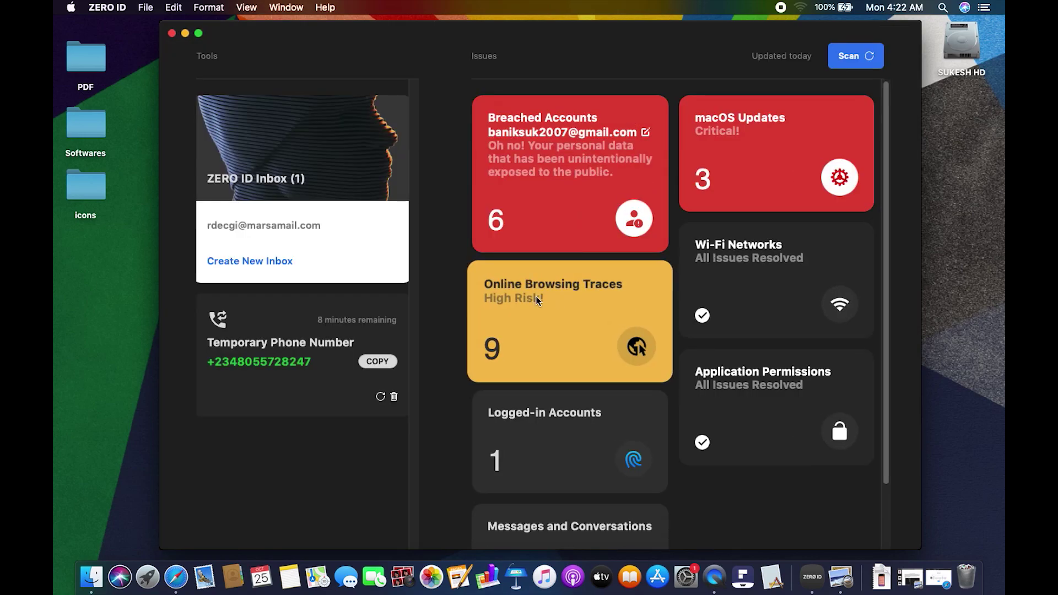
- Review the six visited websites under Online Browsing Traces and clean up all nine traces
click(556, 305)
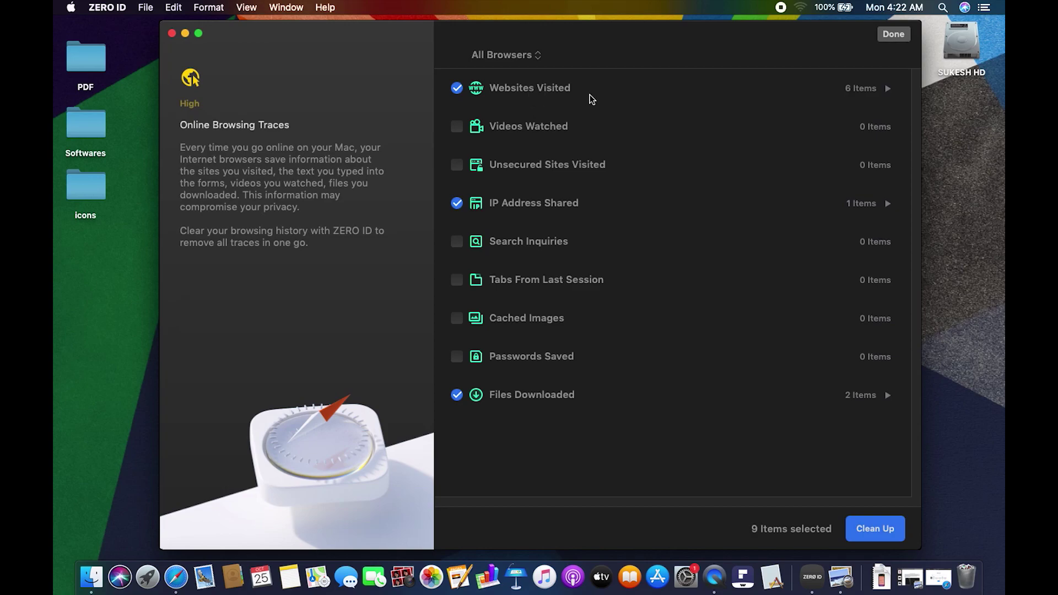
click(888, 89)
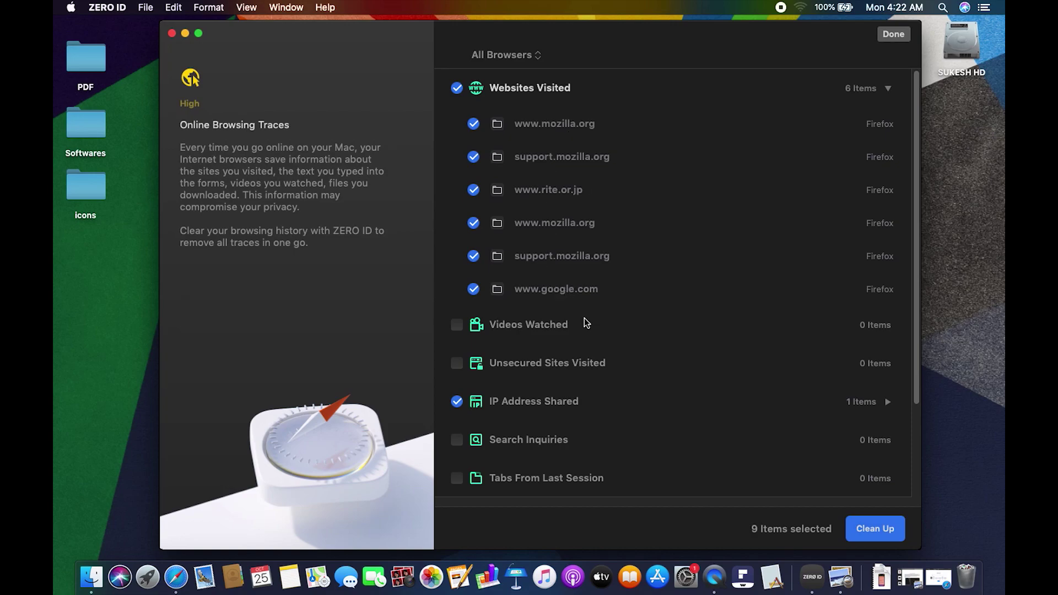
scroll(587, 325, down, 5)
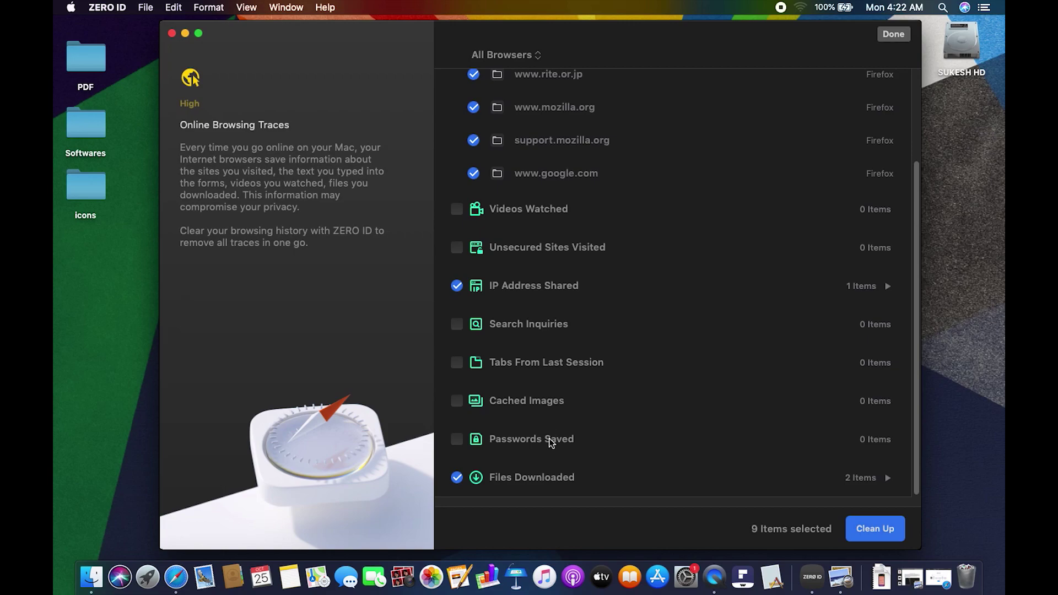
click(880, 531)
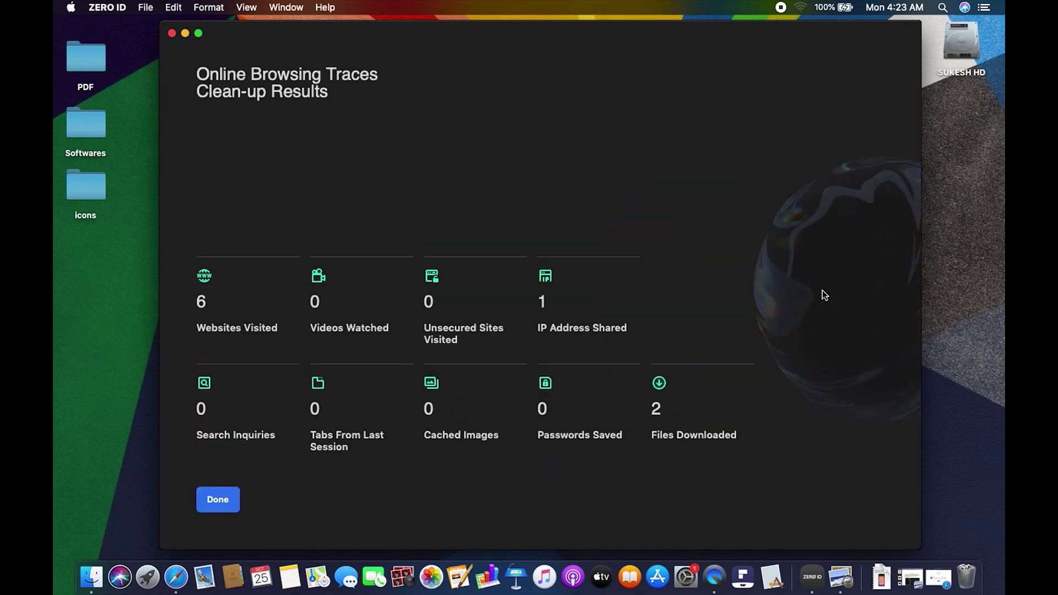
click(227, 504)
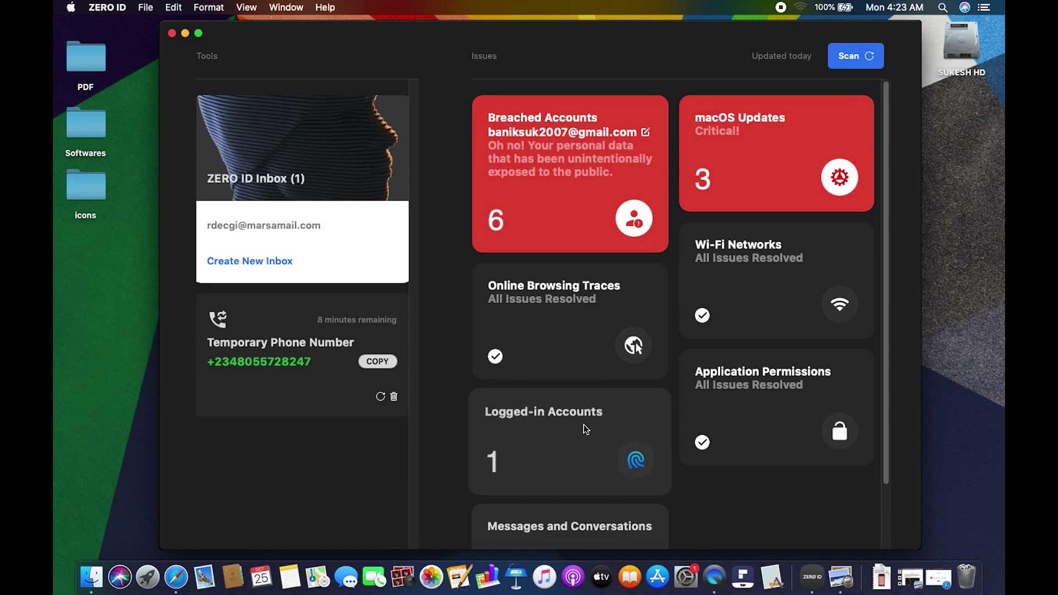
- Check Logged-in Accounts, expanding the Google sign-in found on google.com
scroll(591, 426, down, 1)
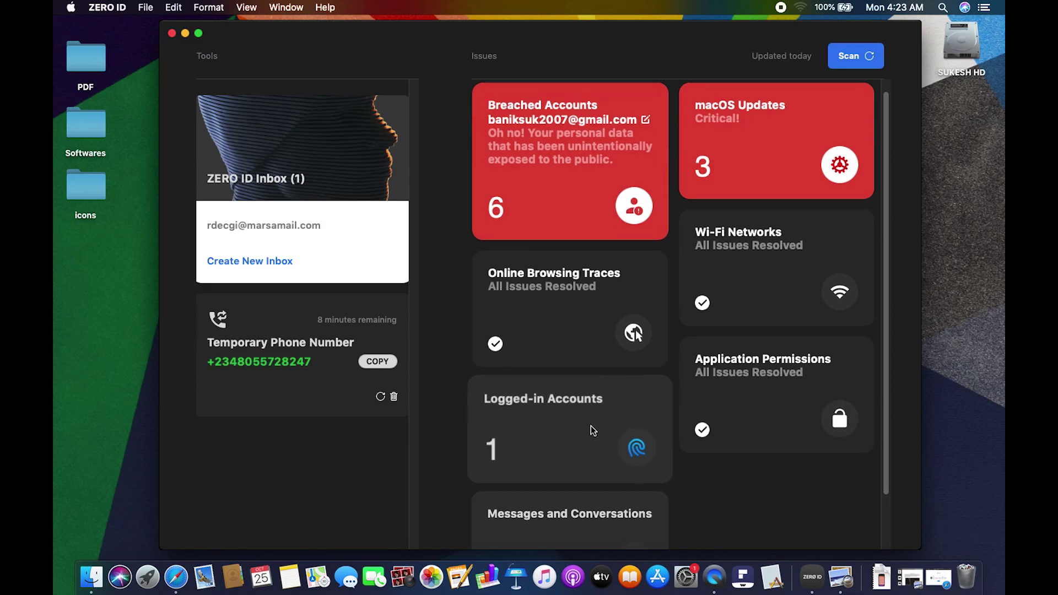
click(544, 424)
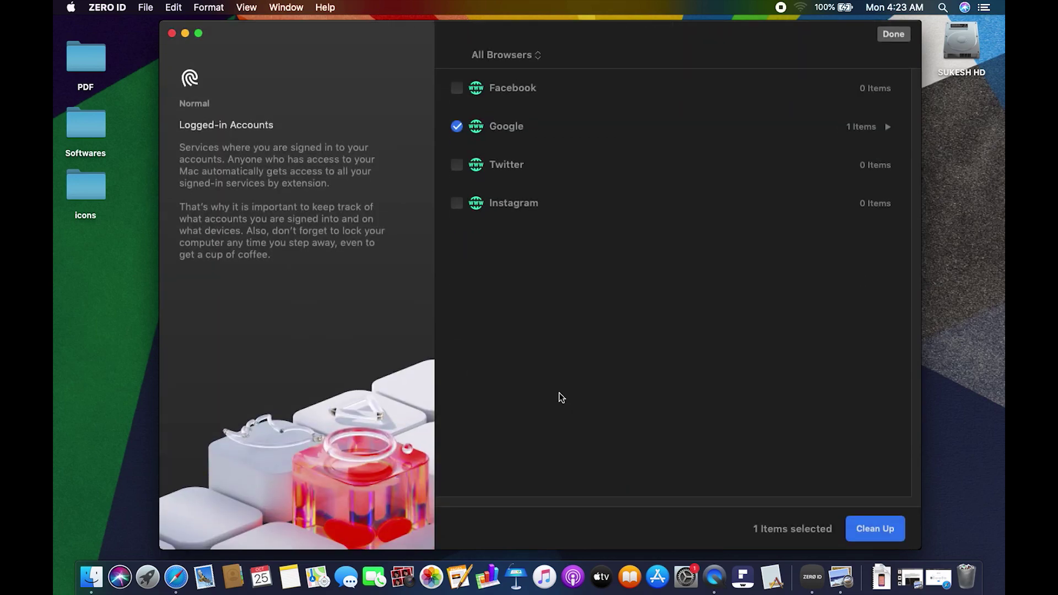
click(876, 130)
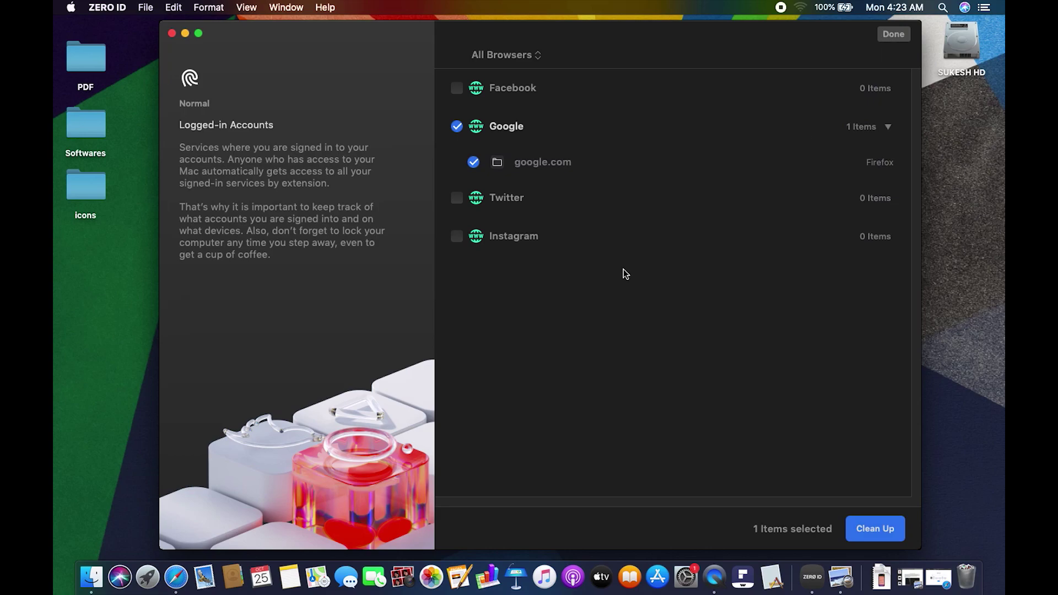
key(Escape)
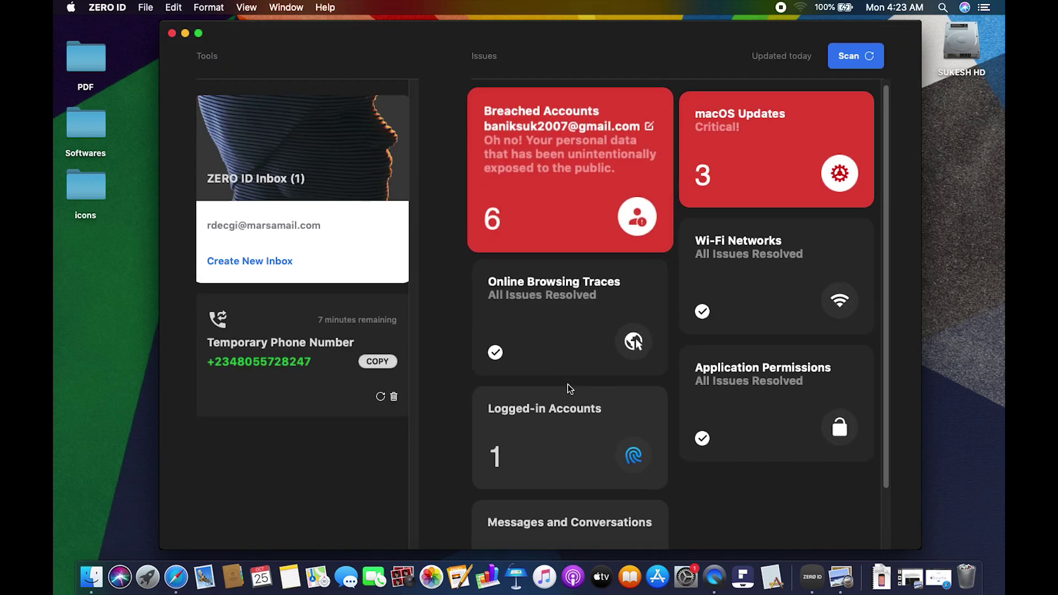
- Open the Messages and Conversations details from the dashboard
scroll(568, 385, down, 2)
scroll(556, 441, down, 2)
click(547, 491)
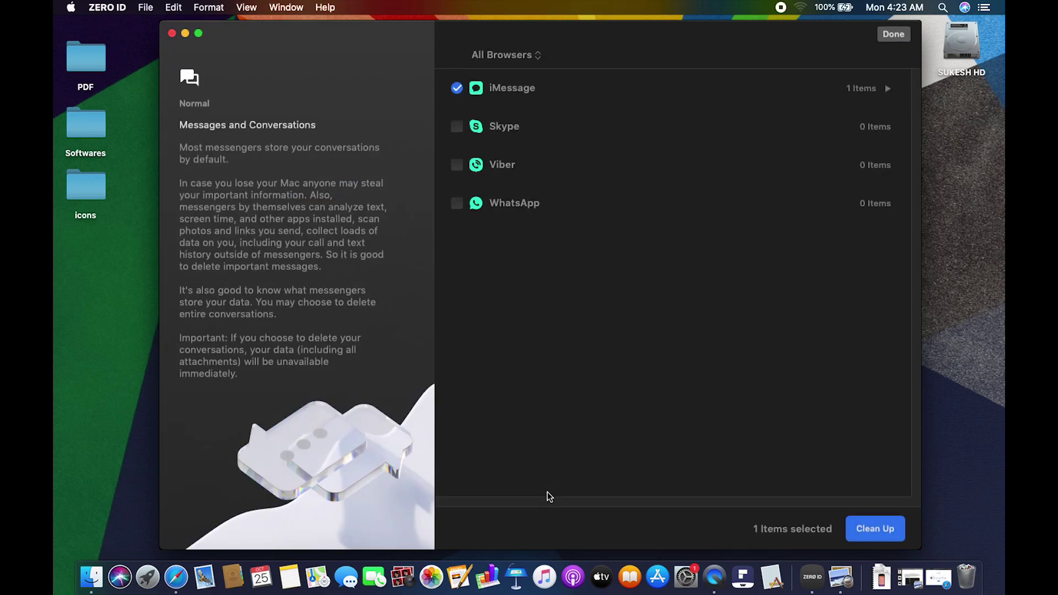
- Expand iMessage to show Library/Messages/chat.db, then close the Messages screen
click(887, 90)
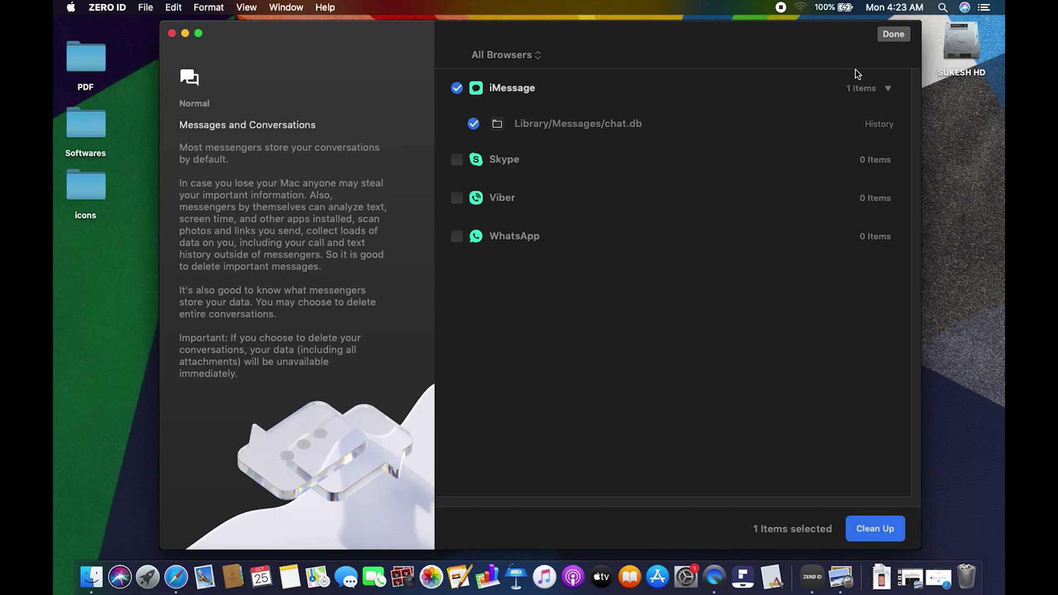
click(896, 37)
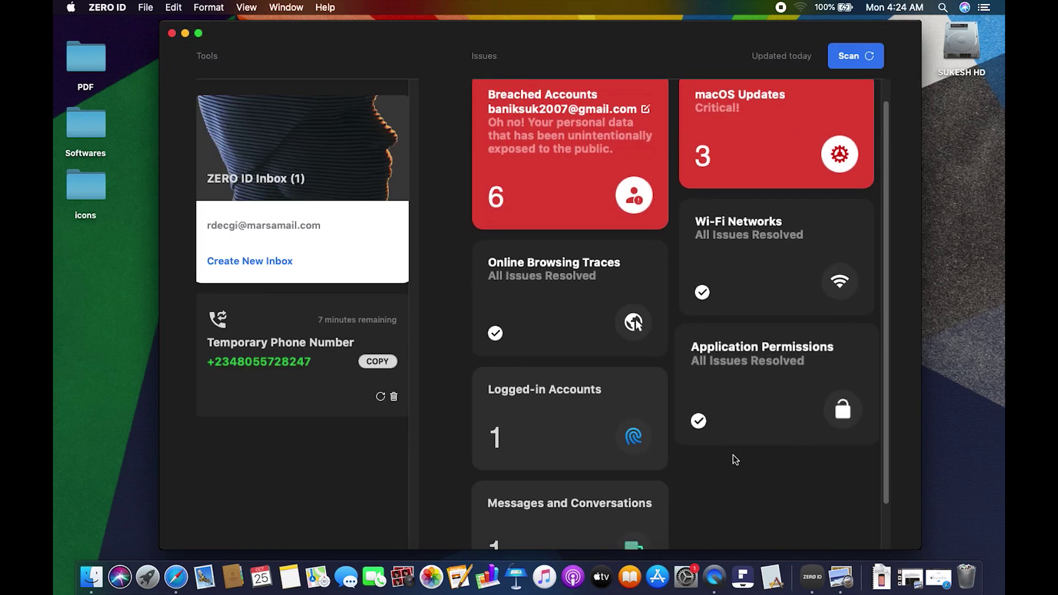
- Review the pending updates list (macOS 11.3, Safari 15.0, Device Support Update) and close it
scroll(733, 454, down, 2)
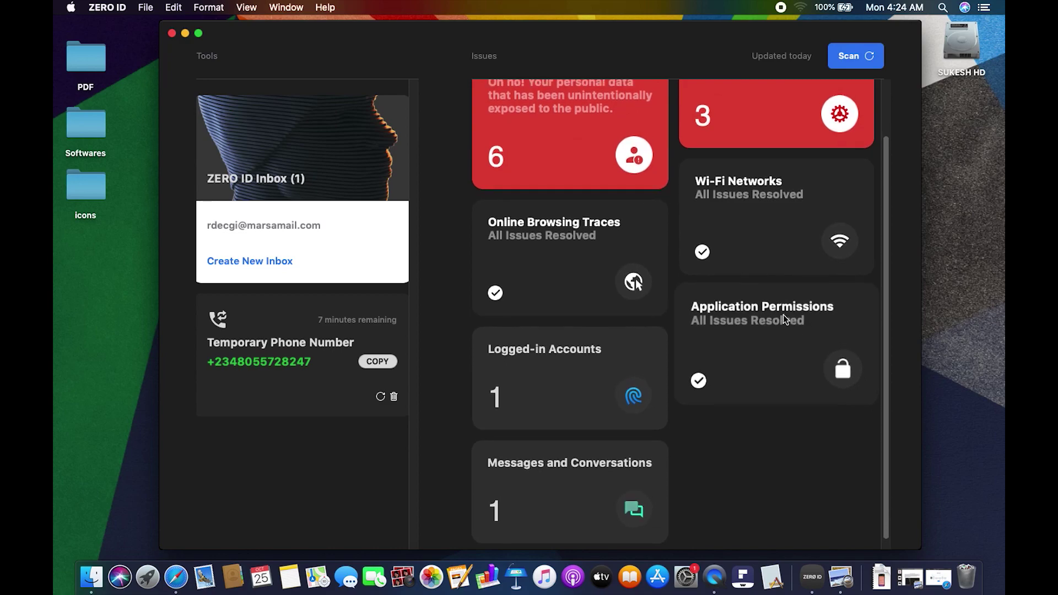
scroll(783, 315, up, 2)
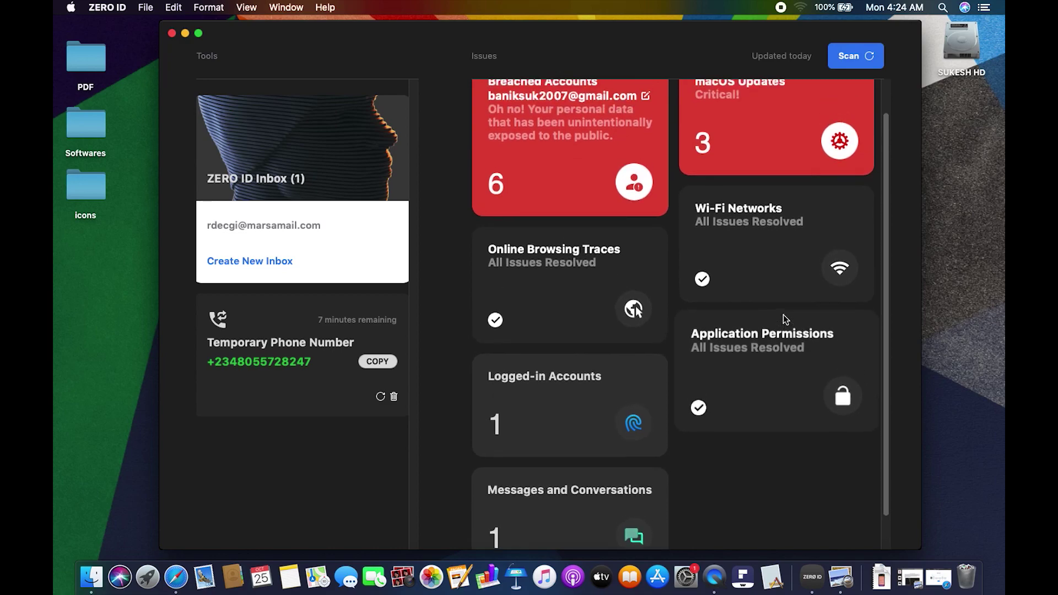
click(755, 116)
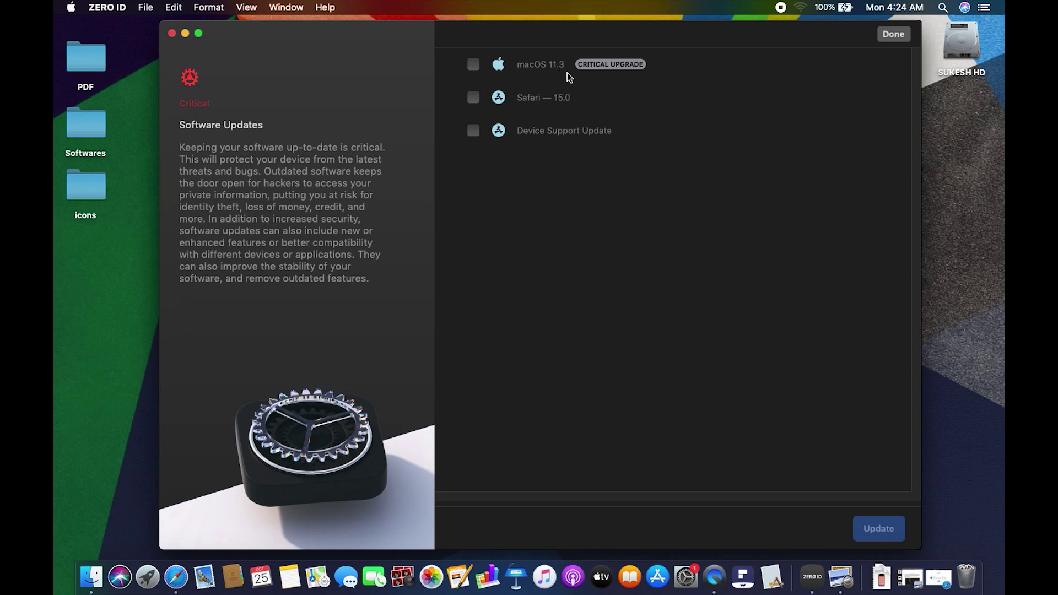
click(893, 35)
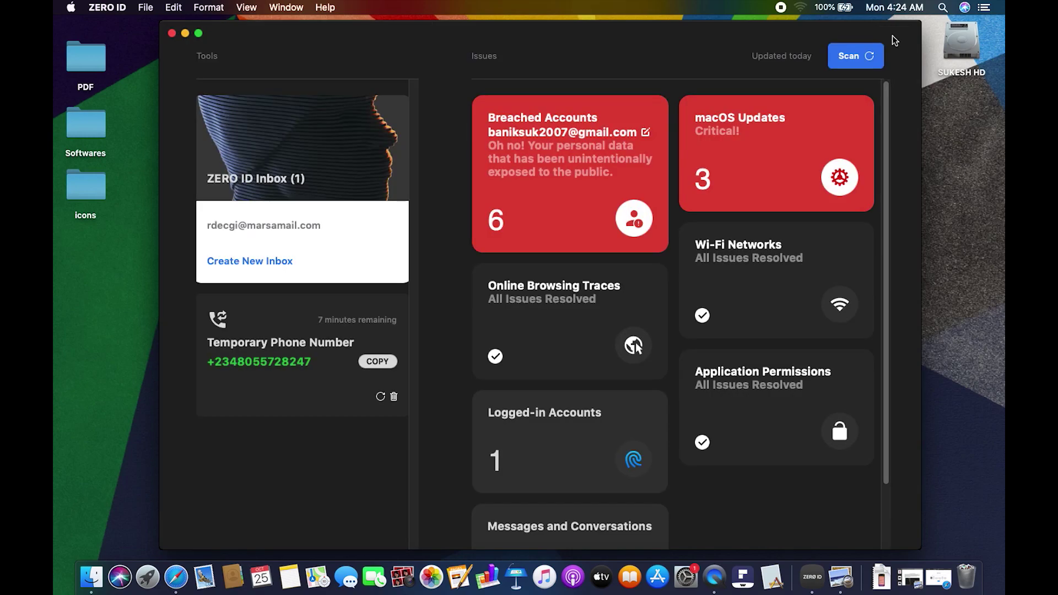
click(754, 396)
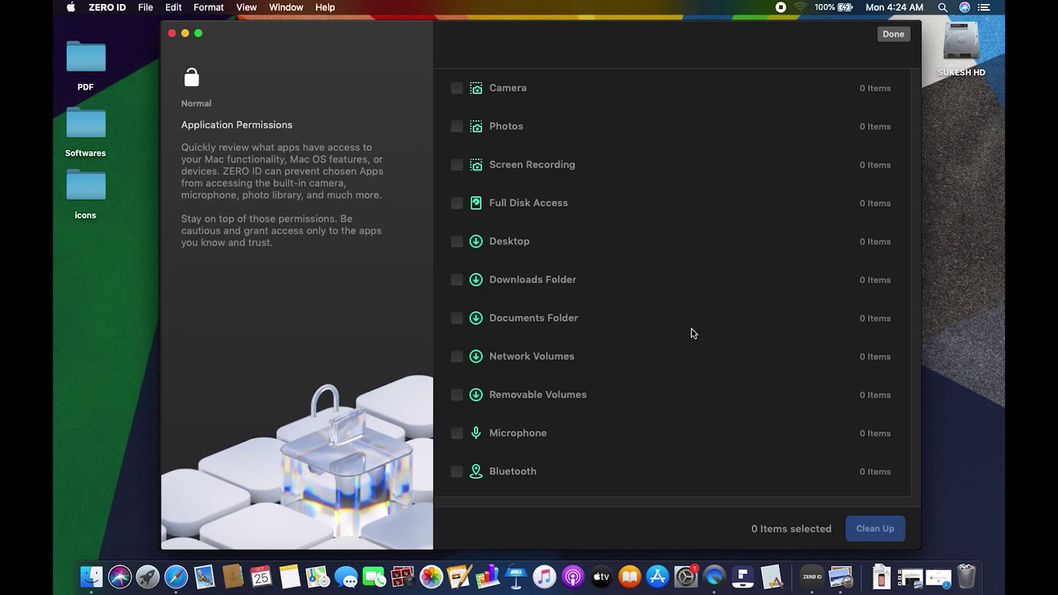
scroll(627, 260, down, 1)
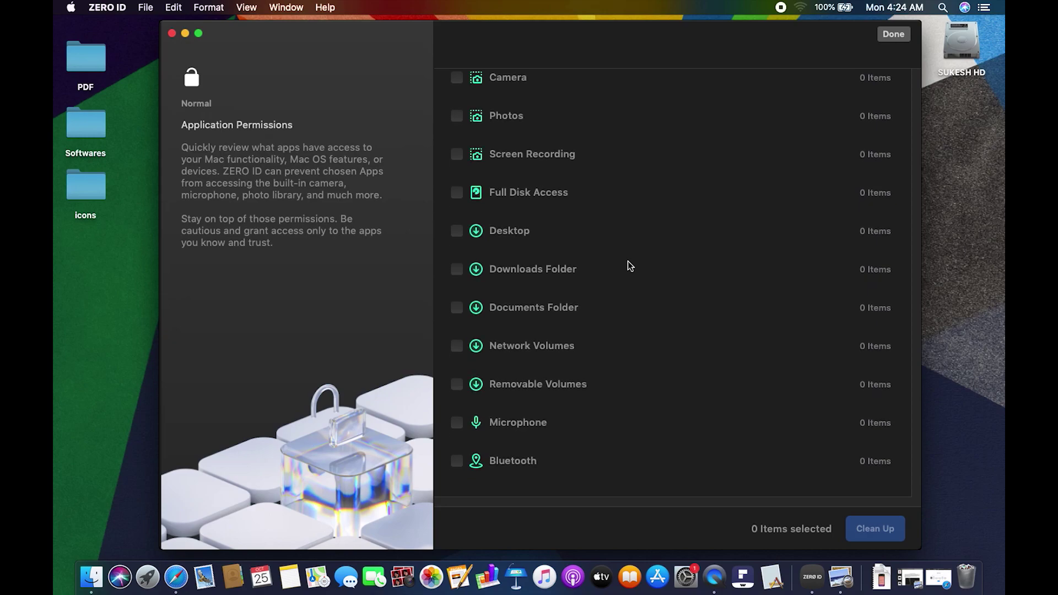
scroll(627, 261, up, 2)
scroll(627, 261, down, 1)
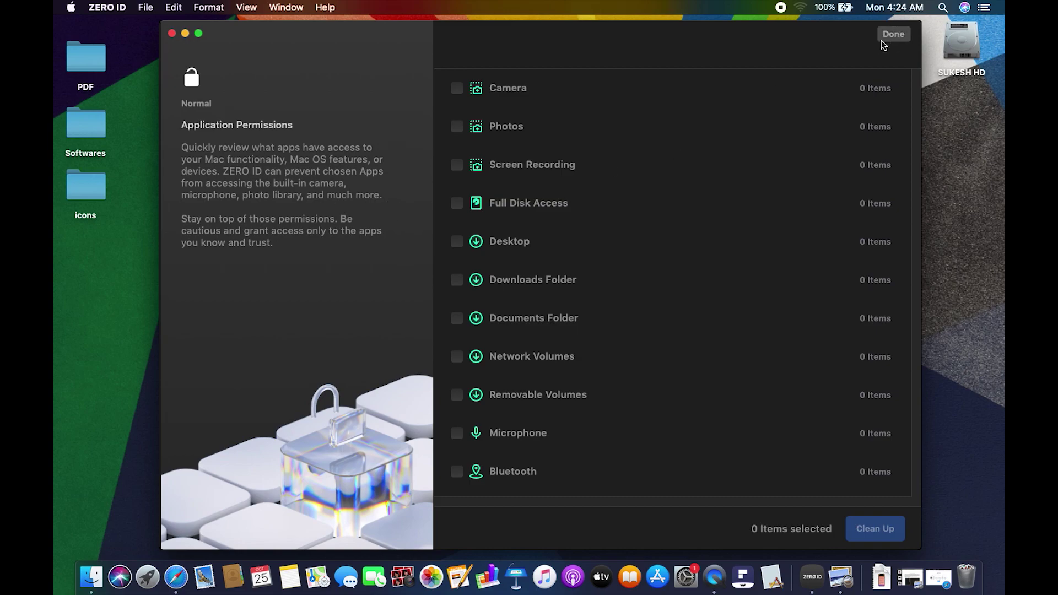
key(Escape)
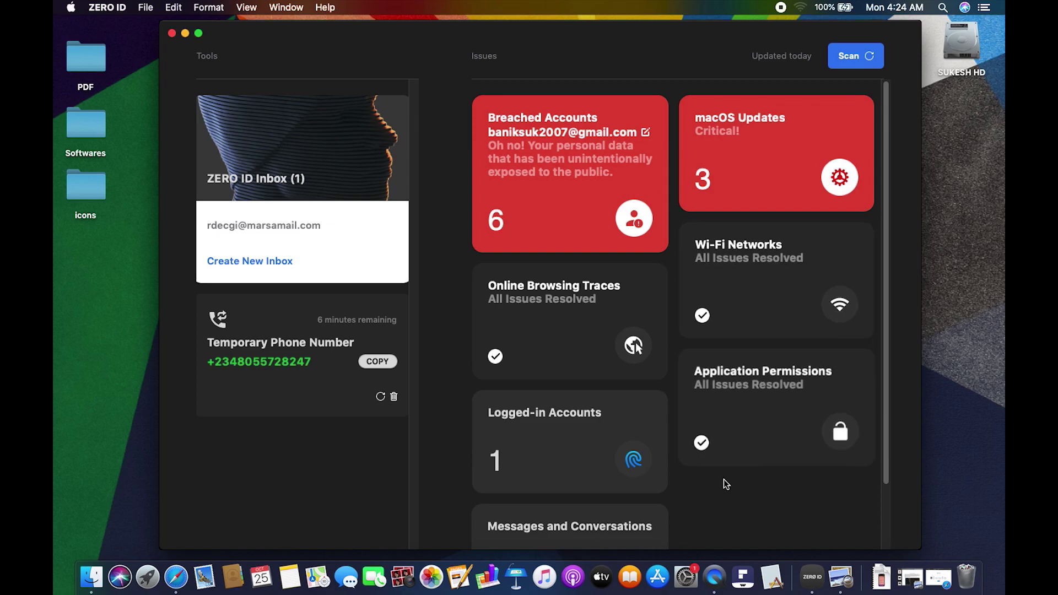
- Launch a new ZERO ID privacy scan from the top-right Scan button
scroll(724, 484, down, 3)
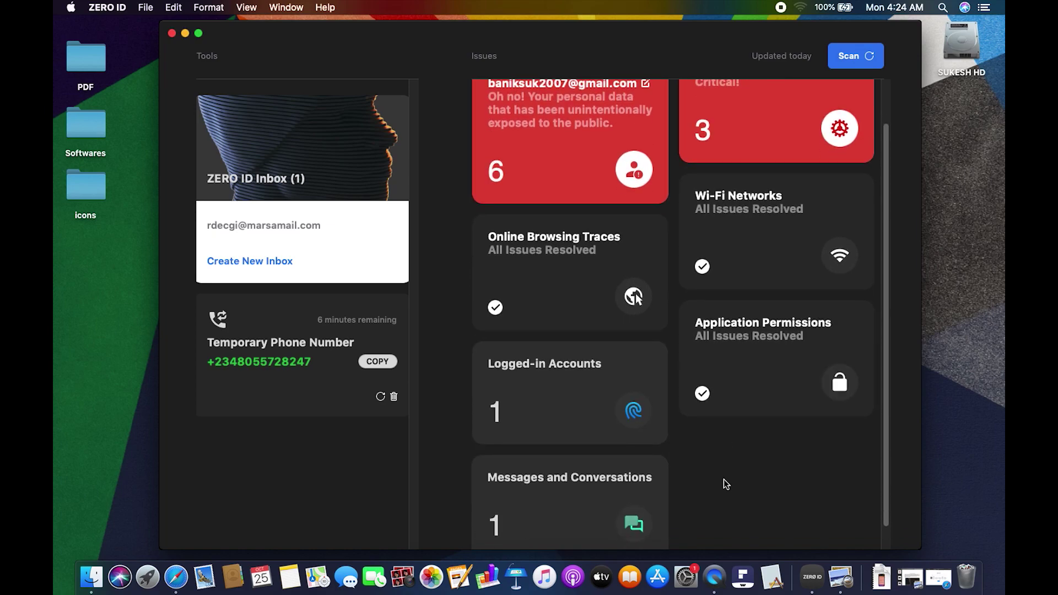
scroll(712, 463, up, 3)
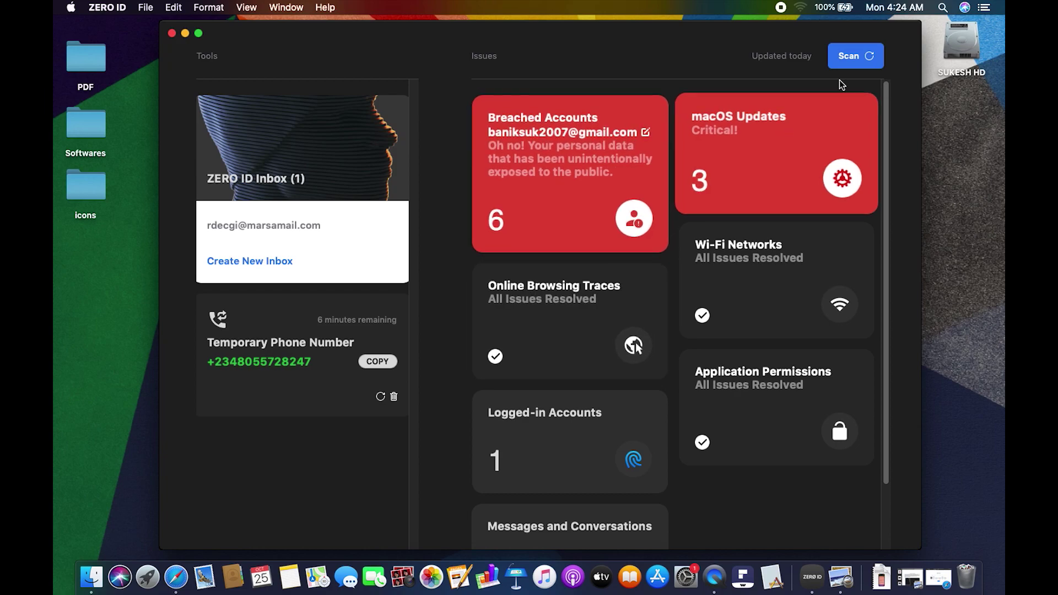
click(852, 61)
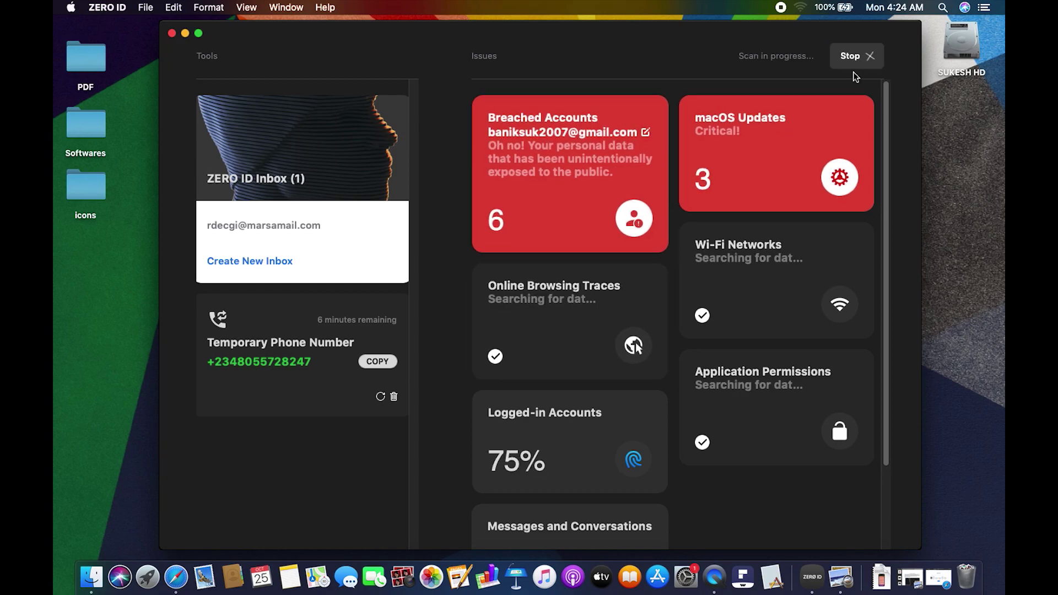